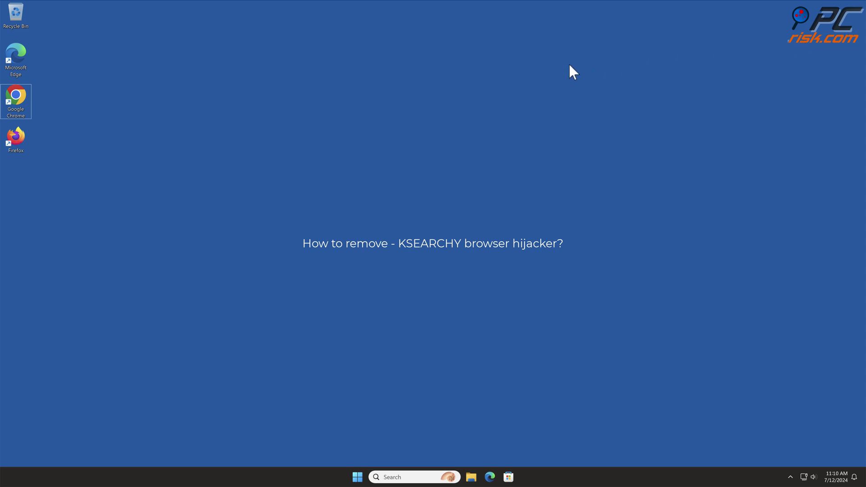
Launch Google Chrome from its desktop shortcut
double_click(25, 98)
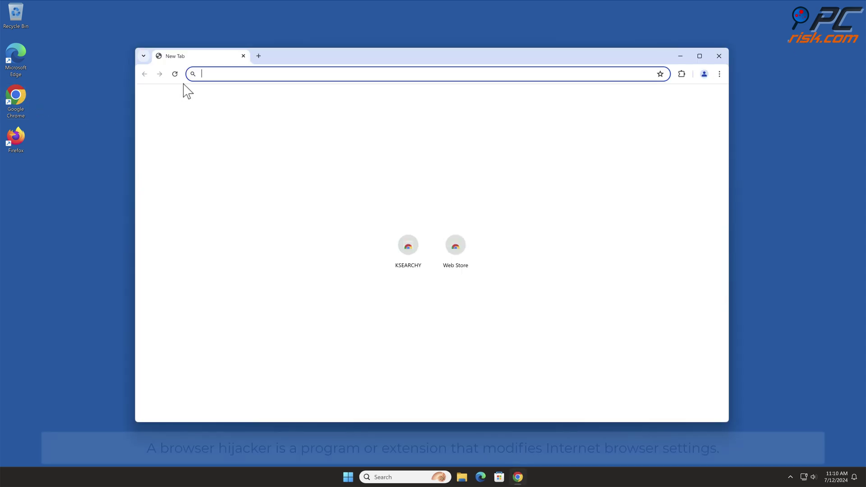
Search 'testing search engine' to reveal boyu.com.tr, then view KSEARCHY on the Extensions page
text(tes)
text(ting search)
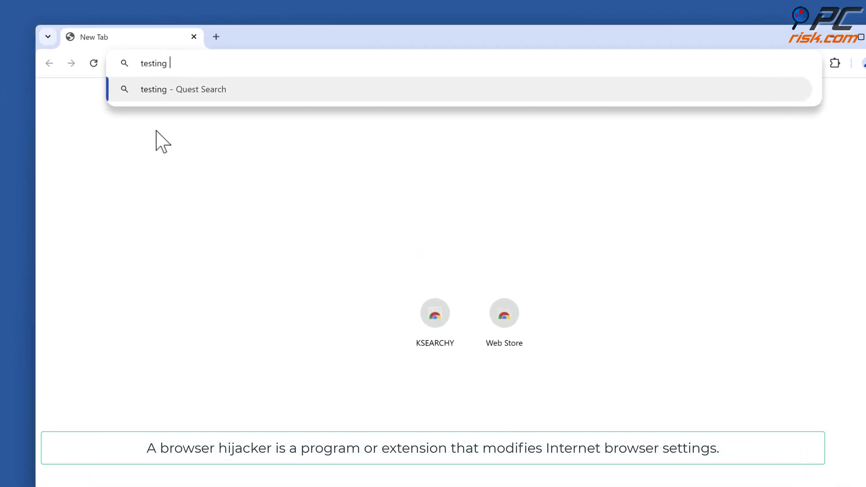
text( engine)
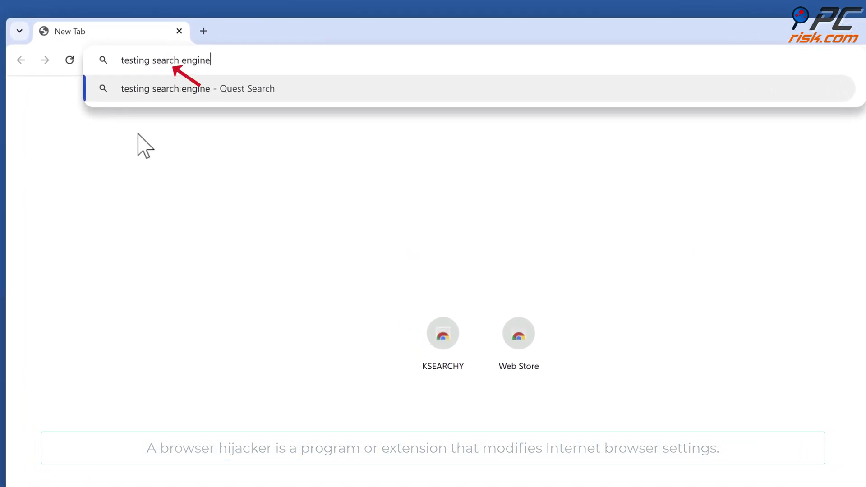
key(Return)
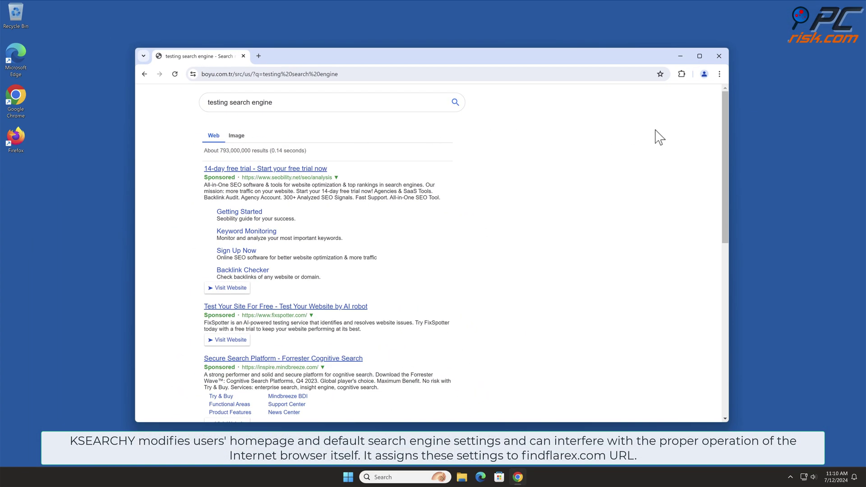
mouse_move(724, 123)
mouse_down()
mouse_move(725, 316)
mouse_move(725, 108)
mouse_up()
click(720, 74)
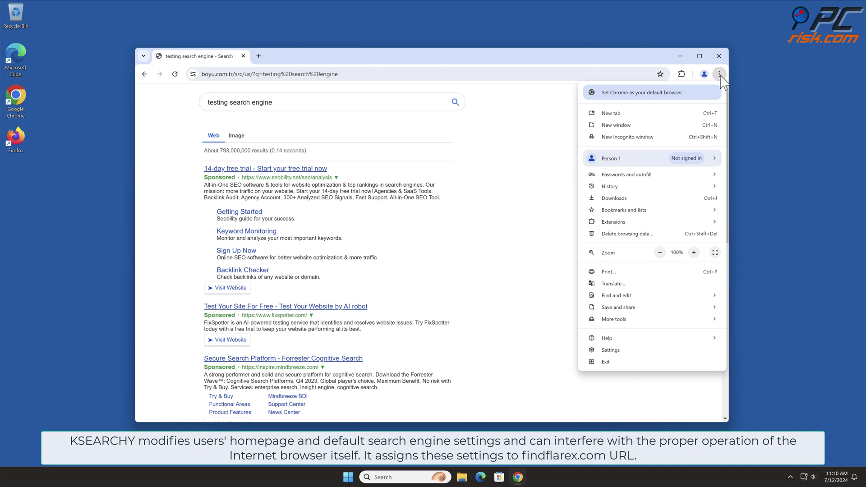
mouse_move(661, 222)
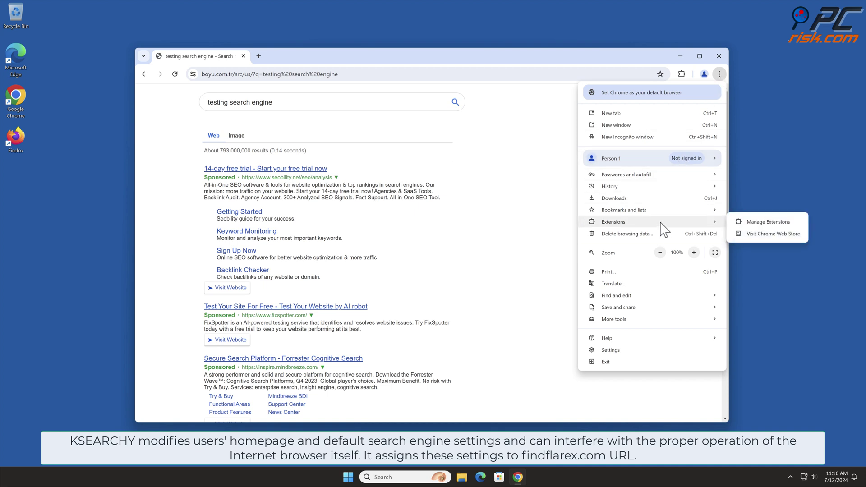
click(795, 223)
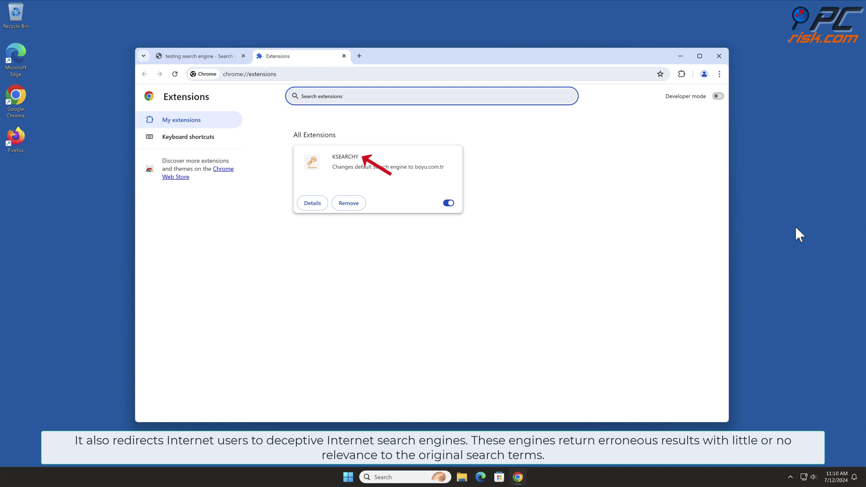
Review the search engine list showing Quest as KSEARCHY-controlled default, then close Chrome
click(719, 75)
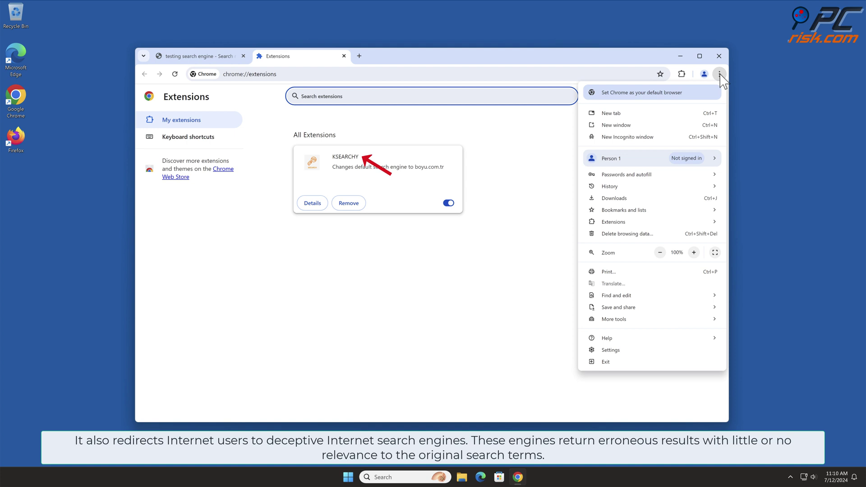
click(629, 351)
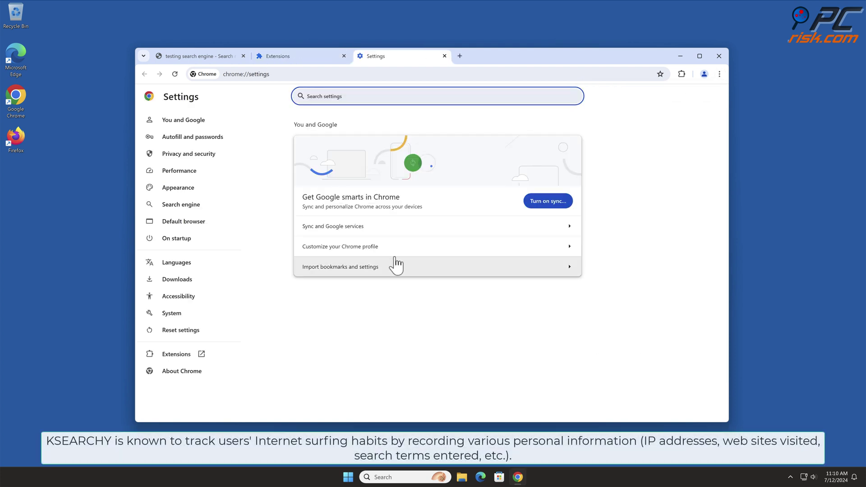
click(202, 210)
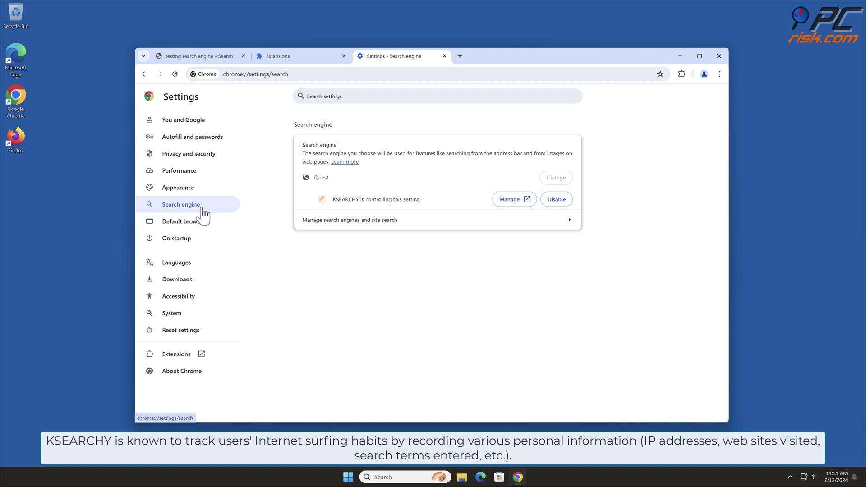
click(568, 222)
drag(728, 178, 728, 247)
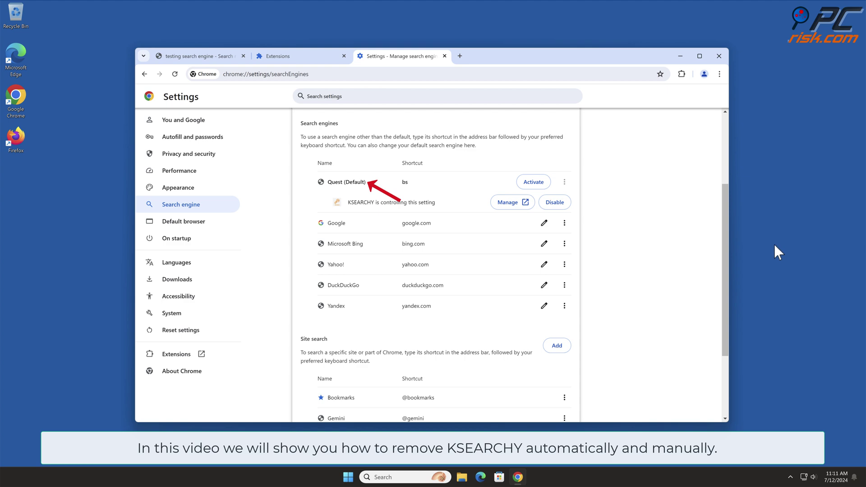
click(719, 56)
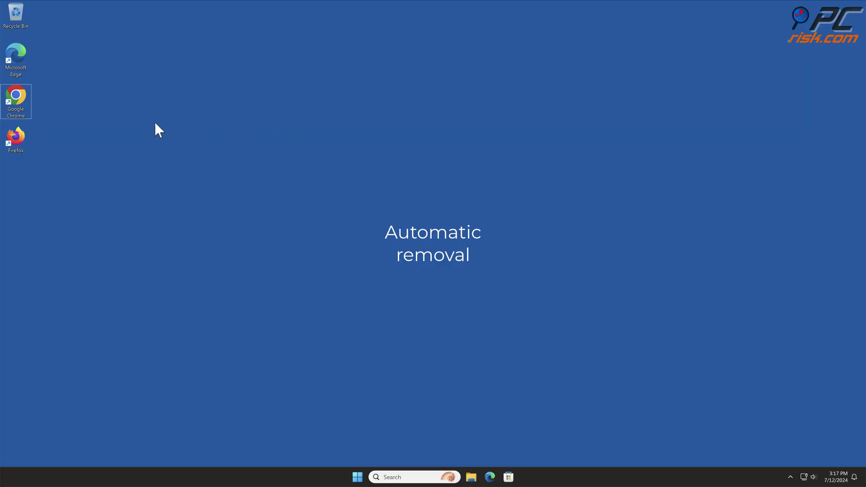
double_click(15, 96)
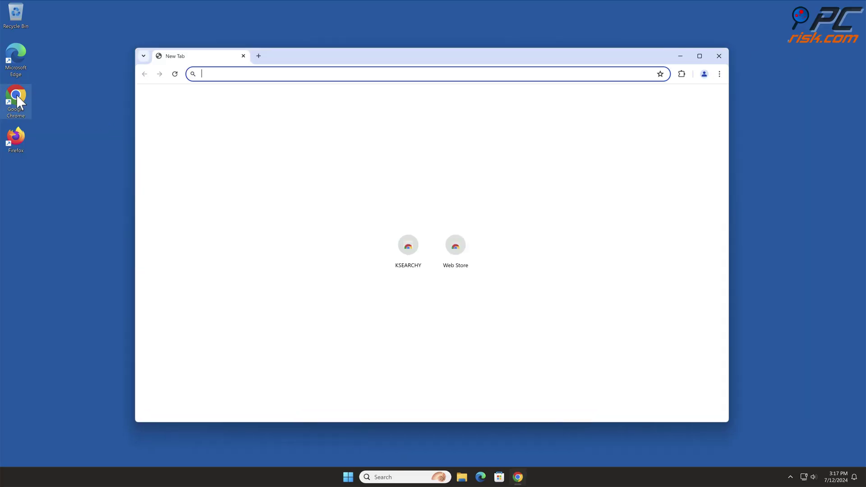
text(www.comb)
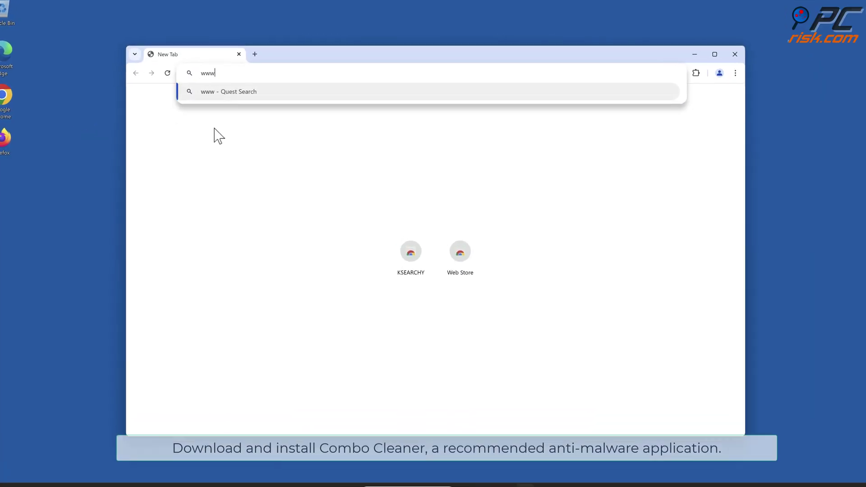
text(ocleaner.com)
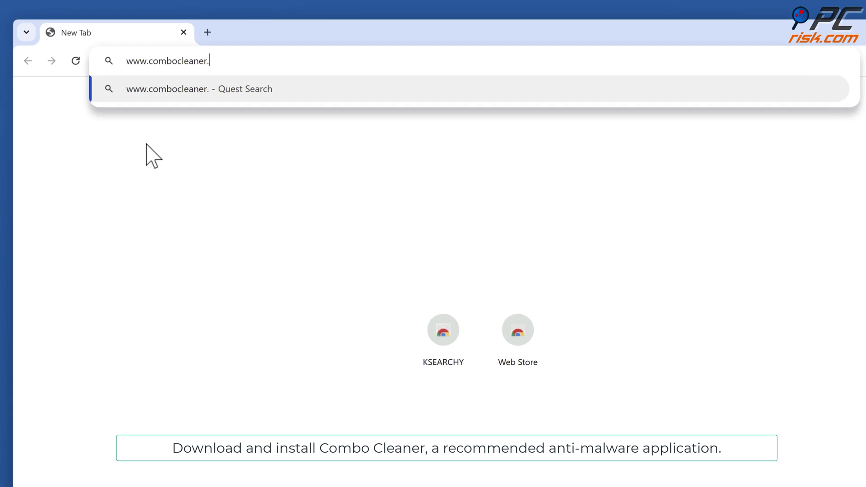
key(Return)
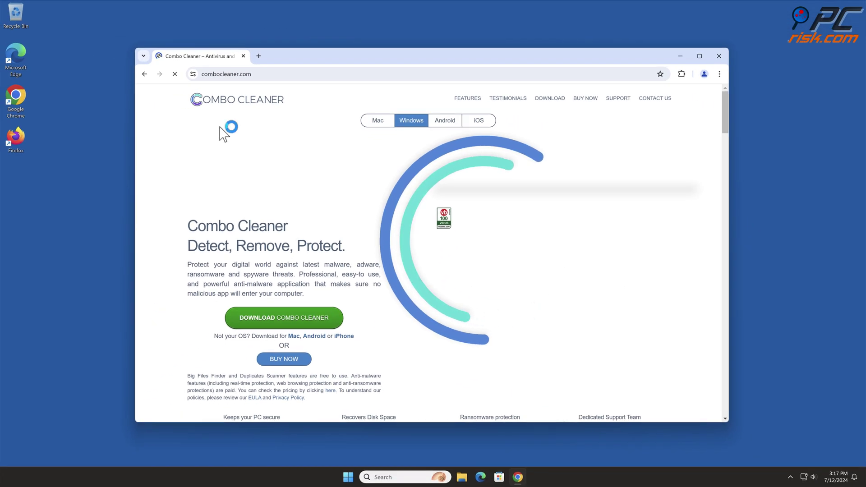
Download and run CCSetup.exe, completing the Combo Cleaner installation
click(331, 321)
click(596, 98)
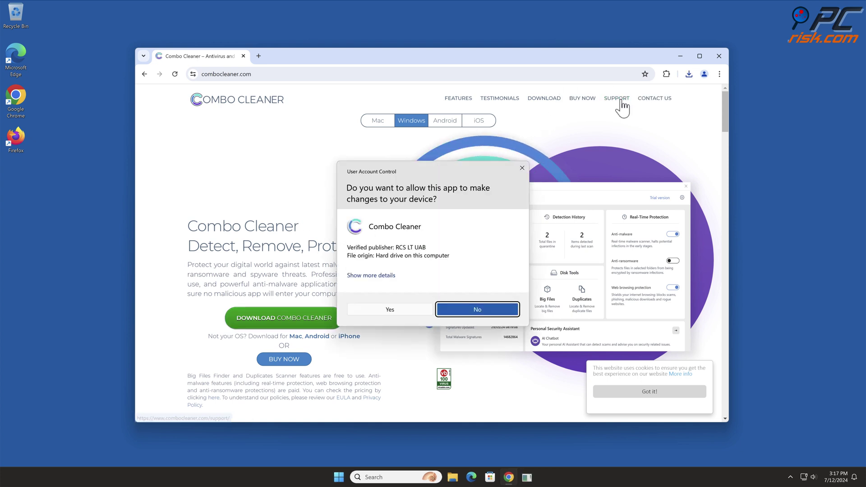
click(395, 312)
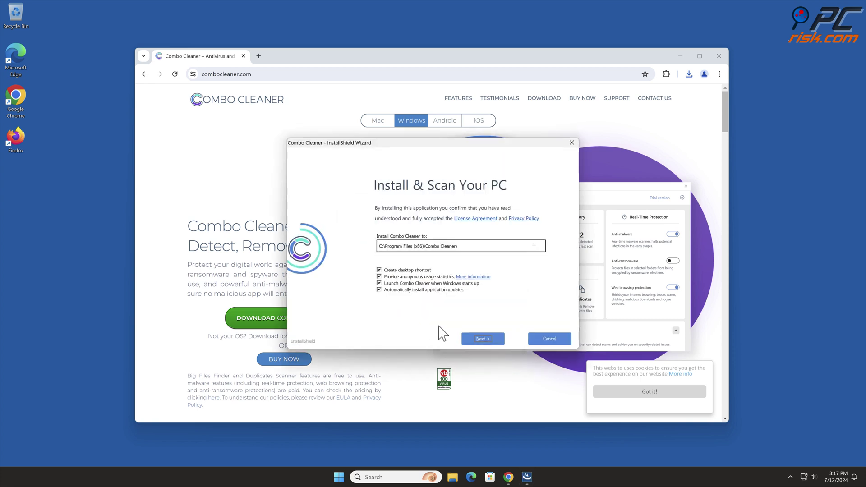
click(485, 338)
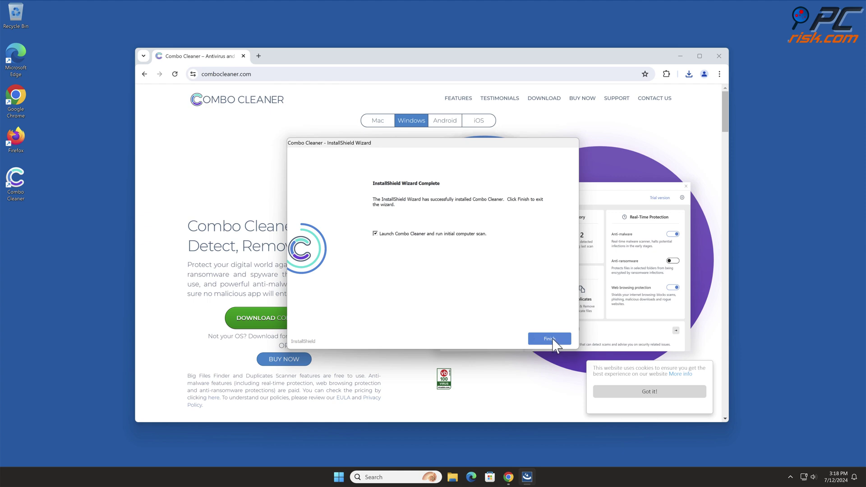
click(553, 340)
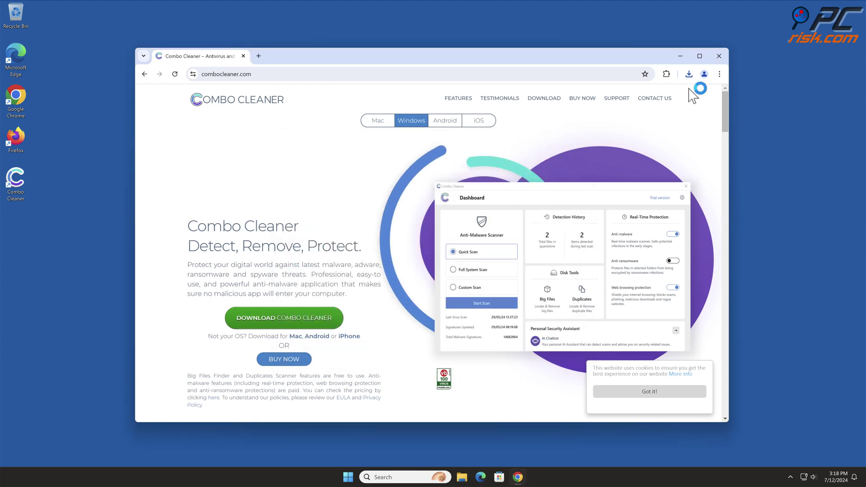
Close Chrome, activate Combo Cleaner, and quarantine the detected KSEARCHY unwanted extension
click(718, 56)
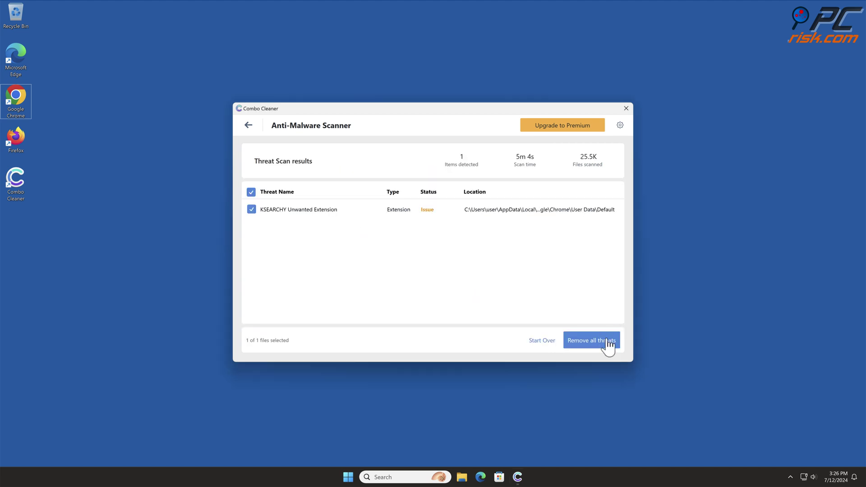
click(605, 344)
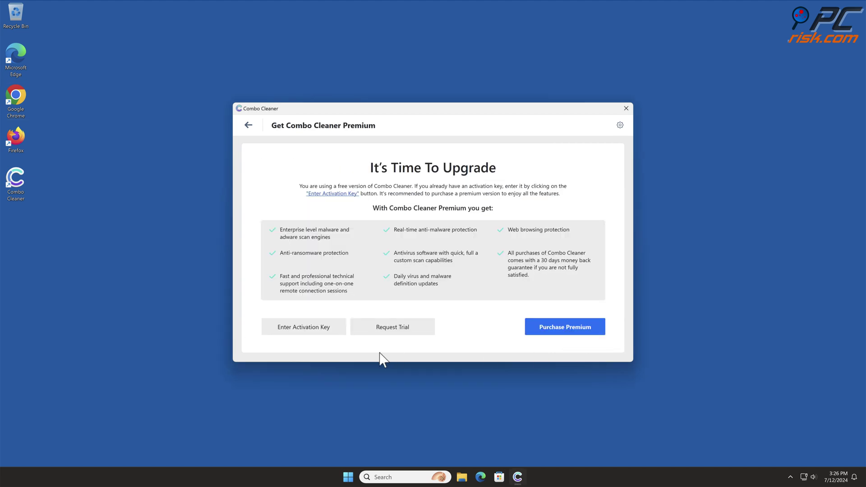
click(326, 328)
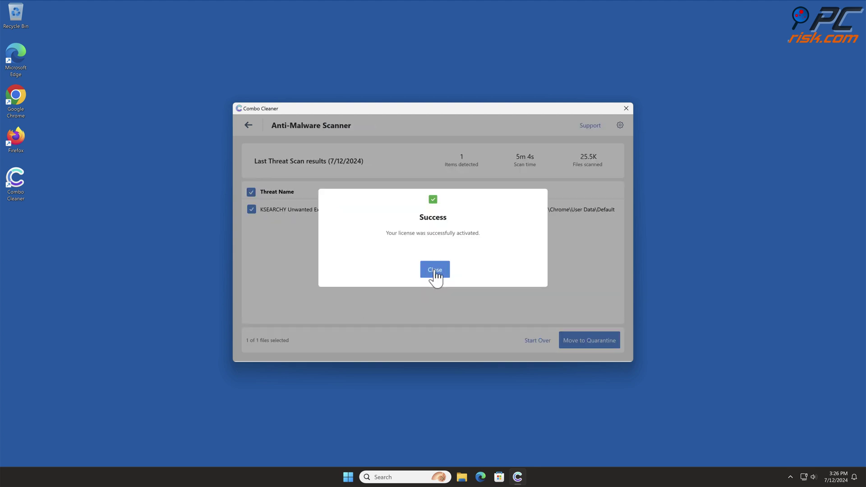
click(435, 270)
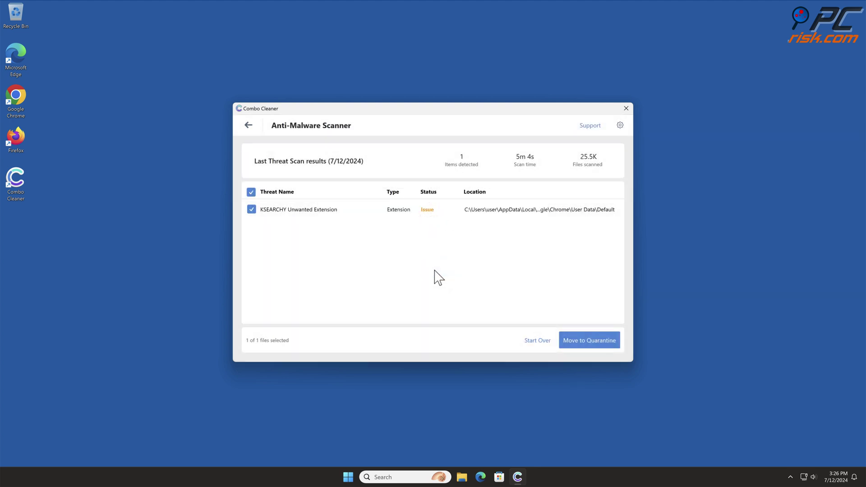
click(603, 345)
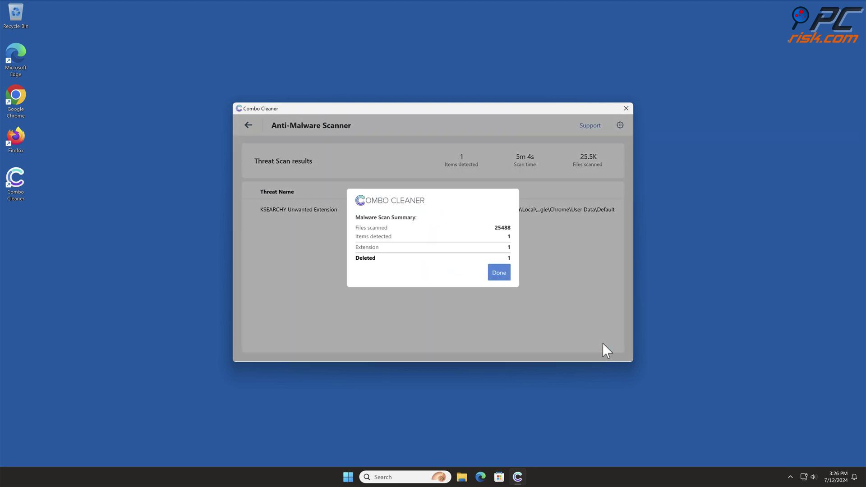
click(499, 274)
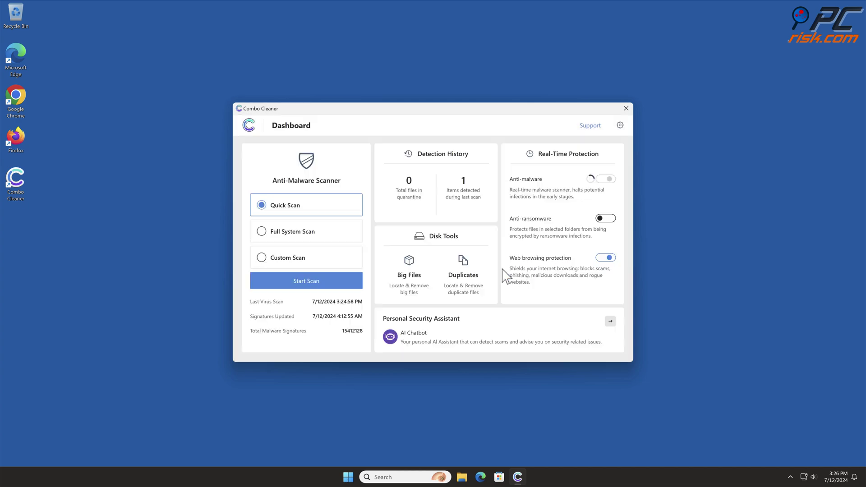
Close Combo Cleaner and relaunch Google Chrome
click(626, 108)
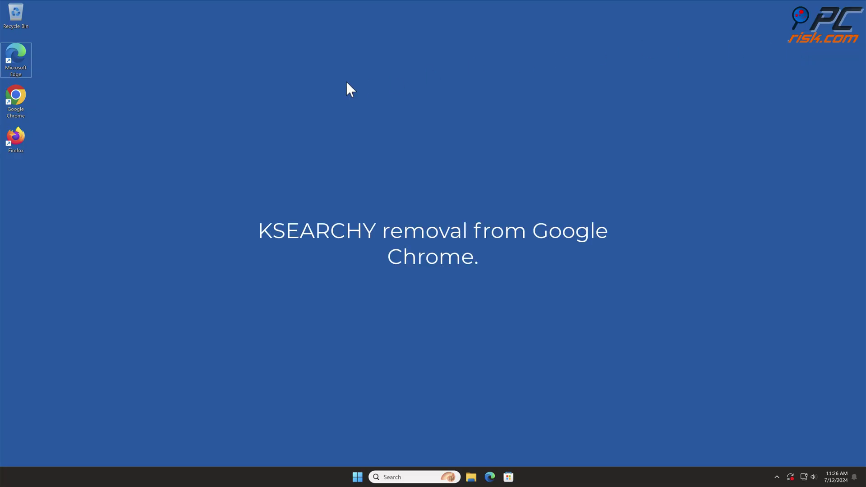
double_click(17, 94)
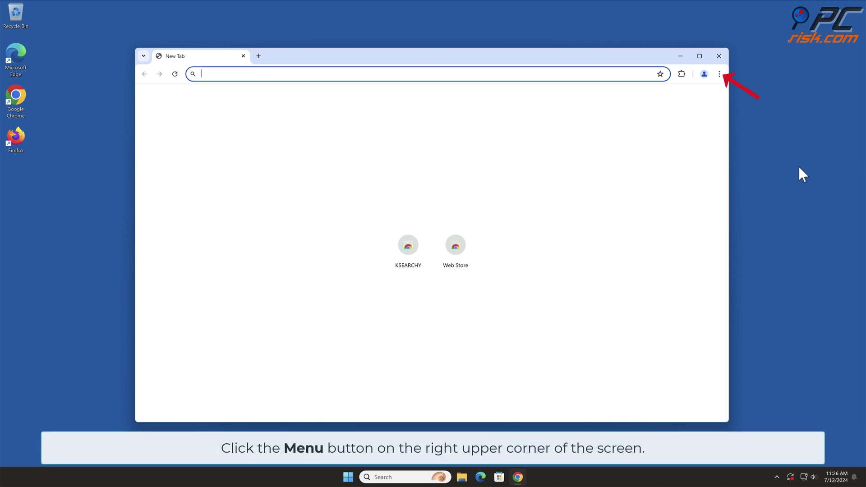
Remove the KSEARCHY extension from Chrome's Manage Extensions page
click(719, 74)
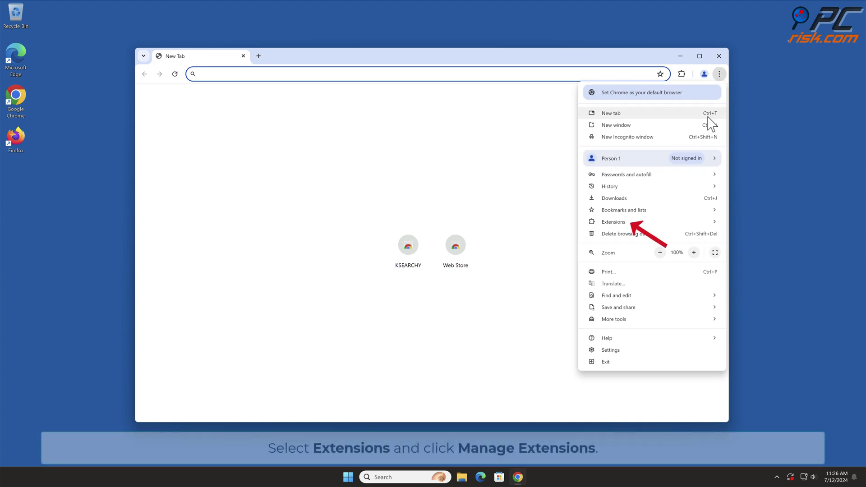
mouse_move(681, 222)
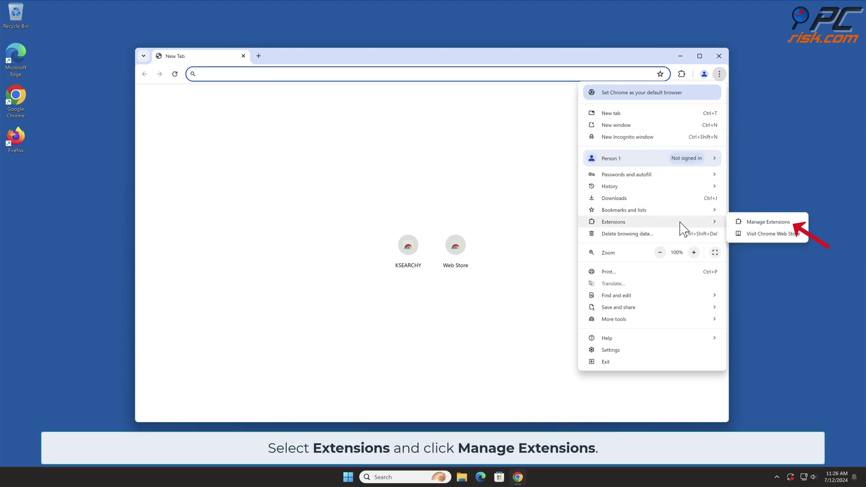
click(797, 222)
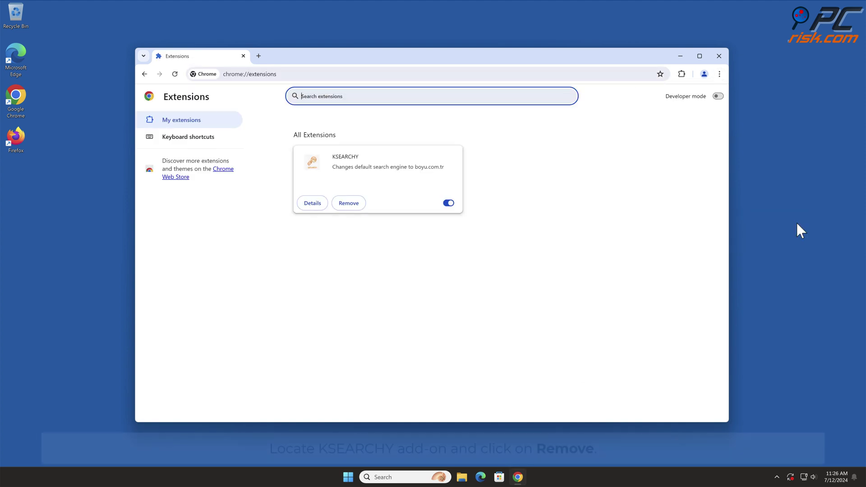
click(356, 209)
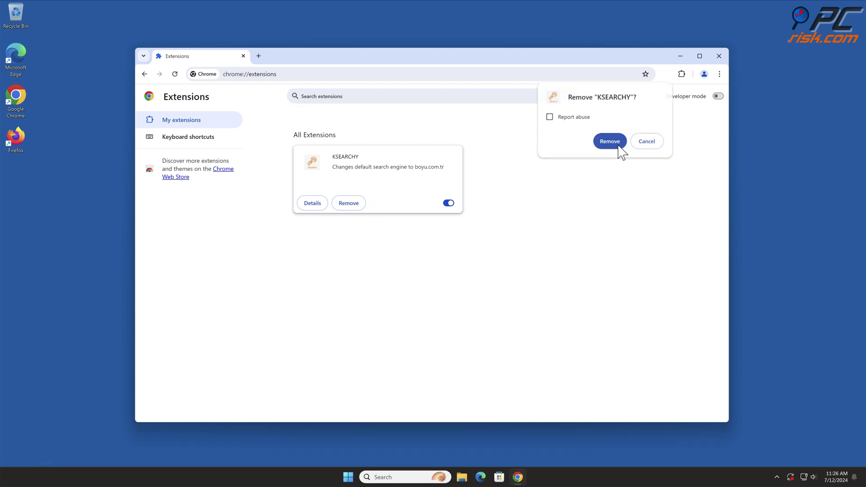
click(614, 142)
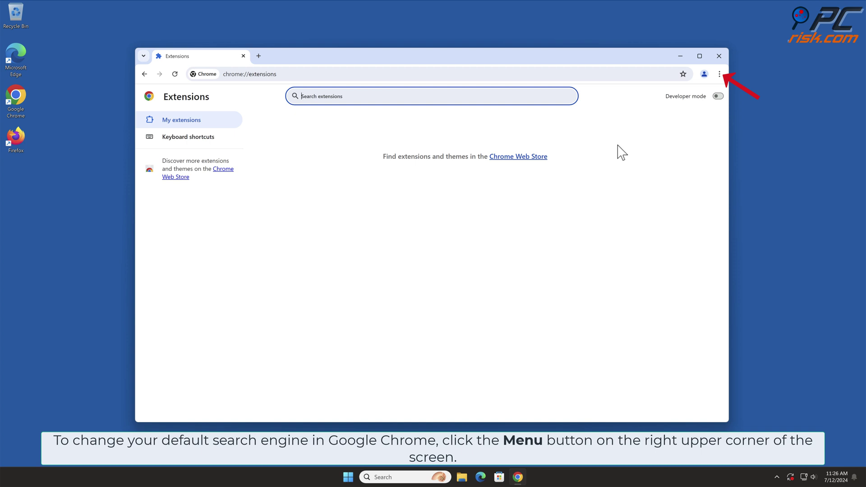
Make Google Chrome's default search engine in Settings
click(719, 74)
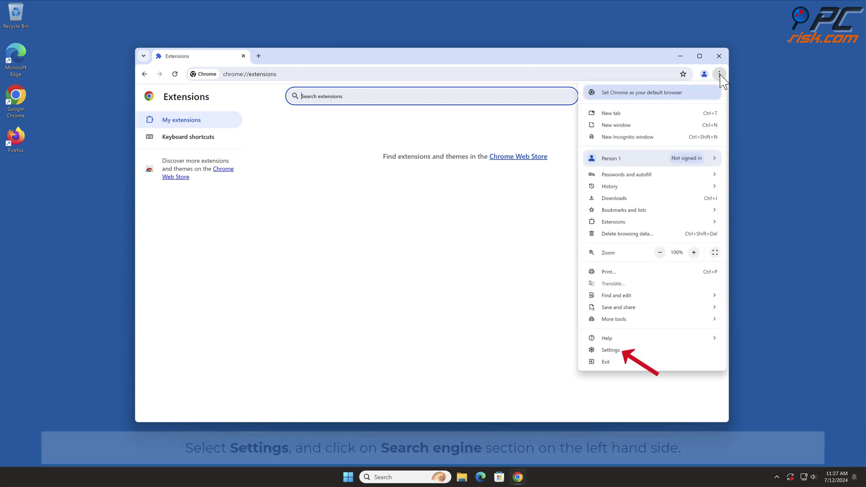
click(630, 351)
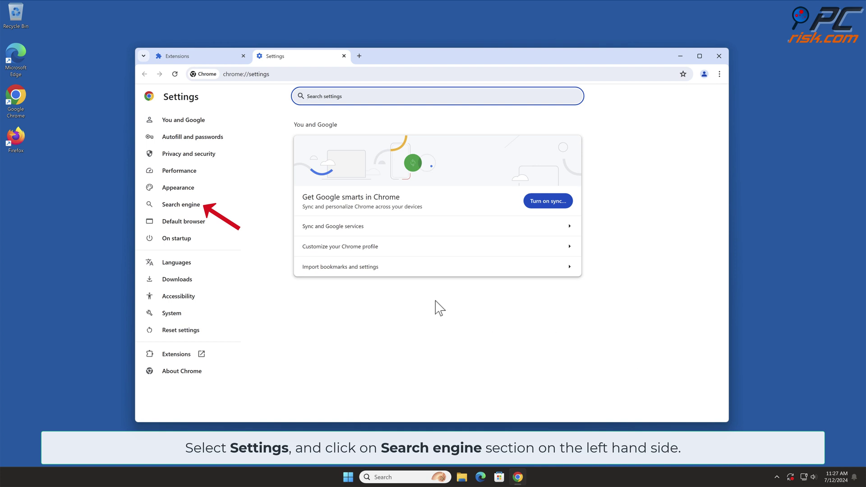
click(200, 209)
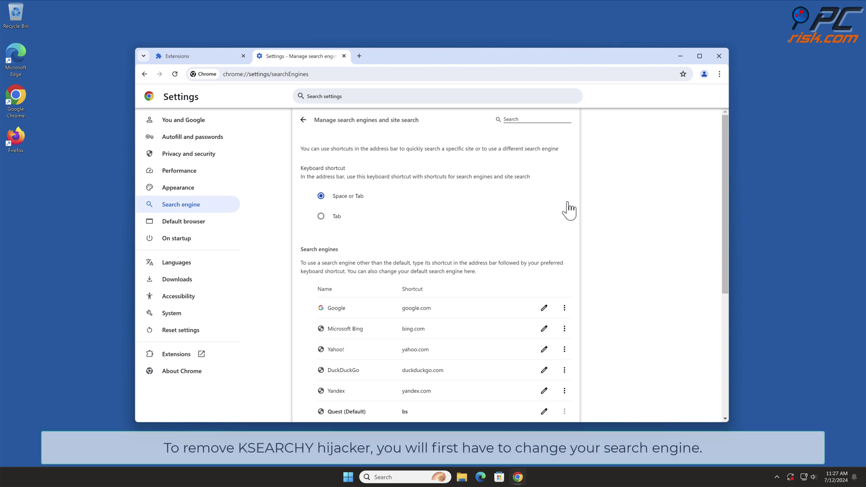
drag(724, 158, 726, 231)
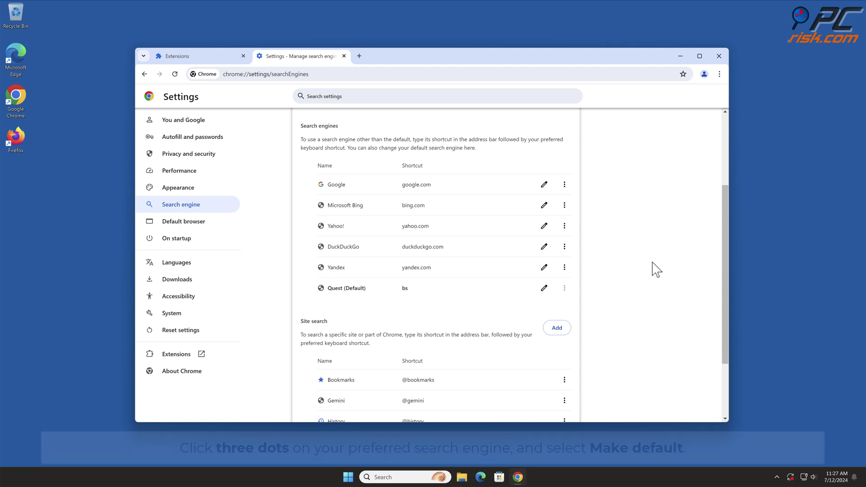
click(564, 185)
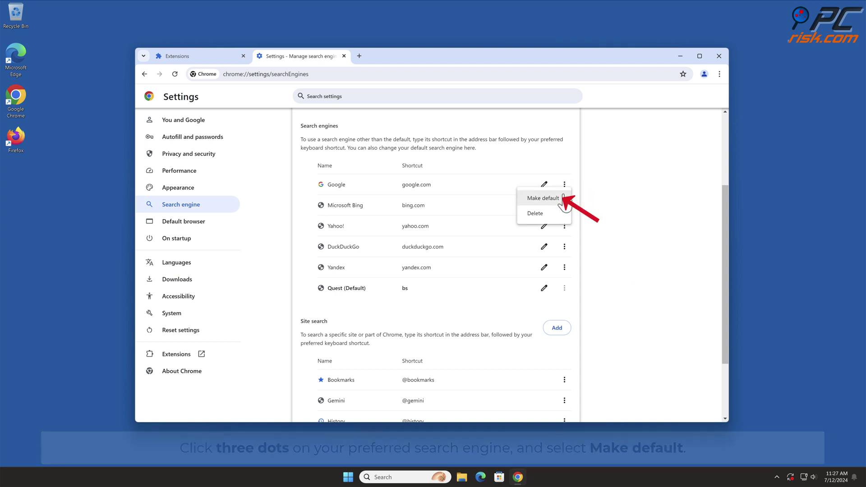
click(560, 199)
Delete the Quest entry from the site search list
drag(725, 202, 722, 258)
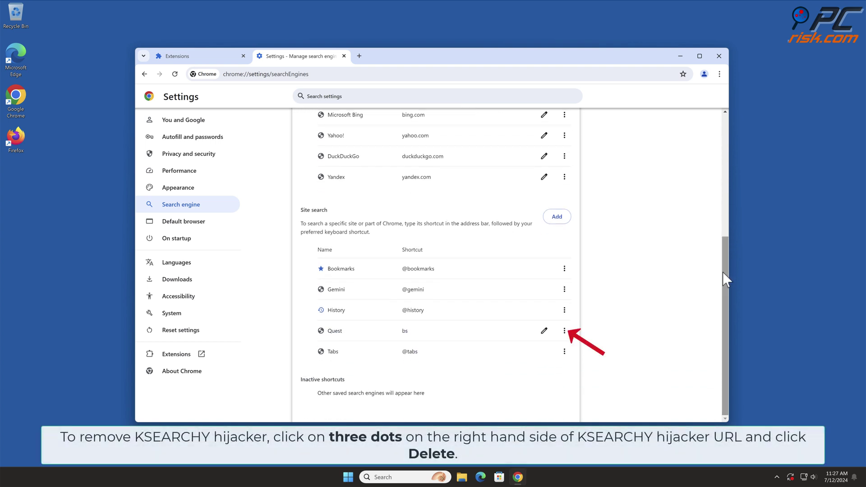
click(564, 331)
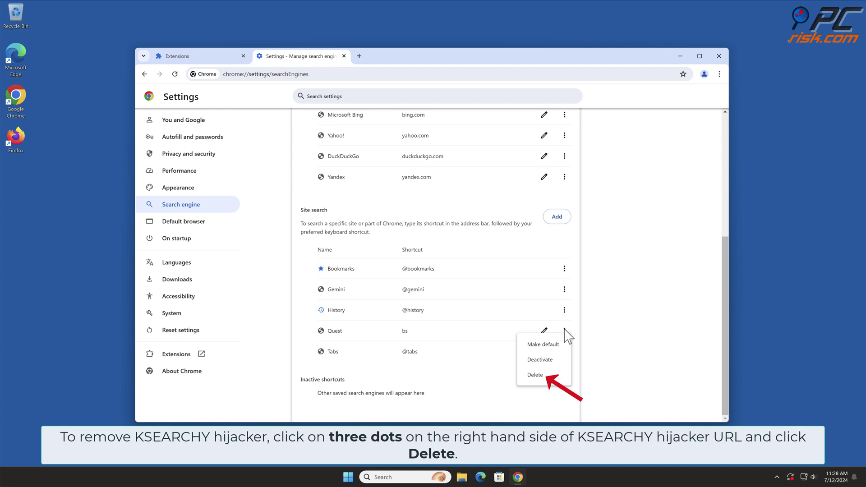
click(550, 378)
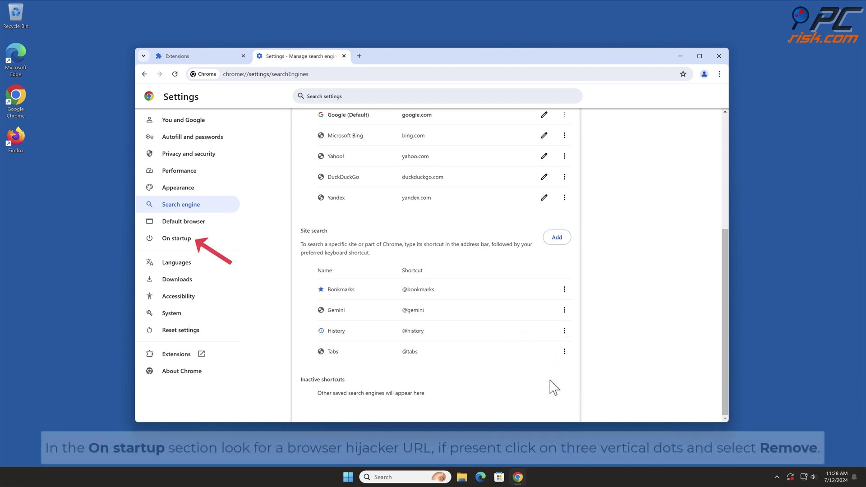
Remove findflarex.com from the On startup pages and close Chrome
click(194, 242)
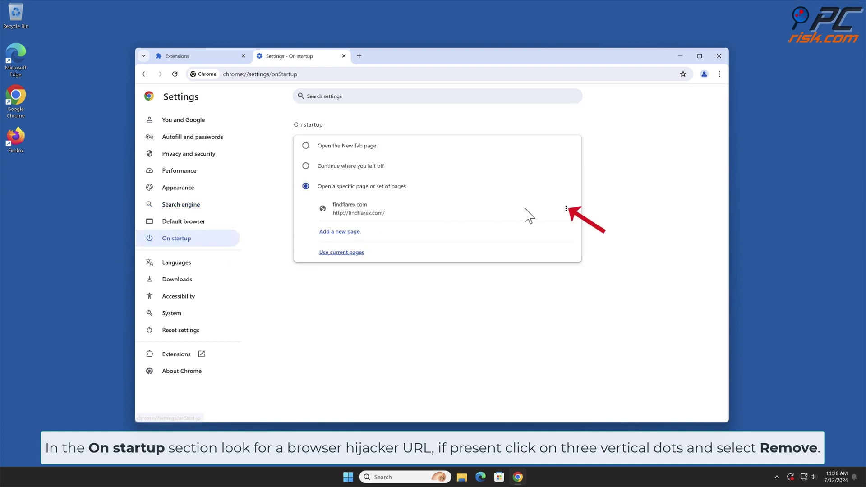
click(566, 209)
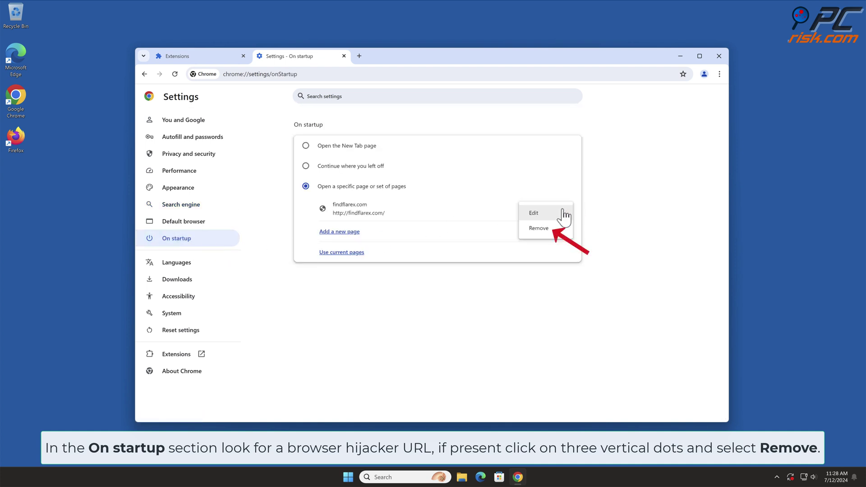
click(556, 229)
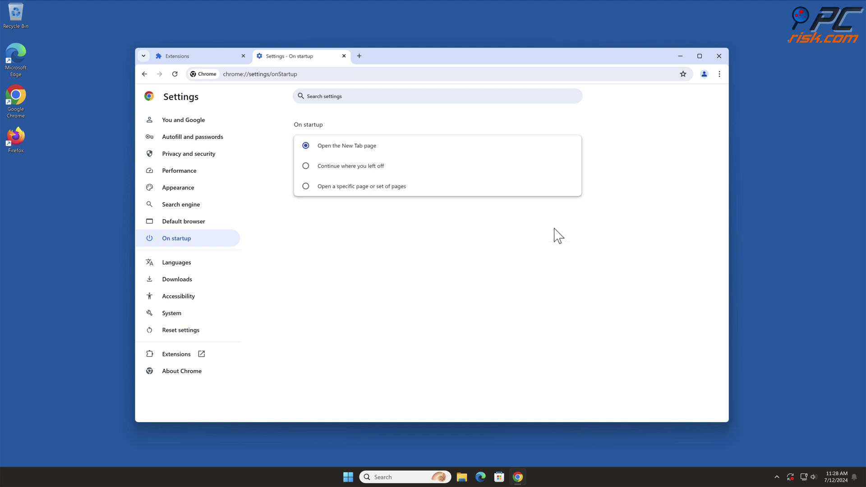
click(719, 57)
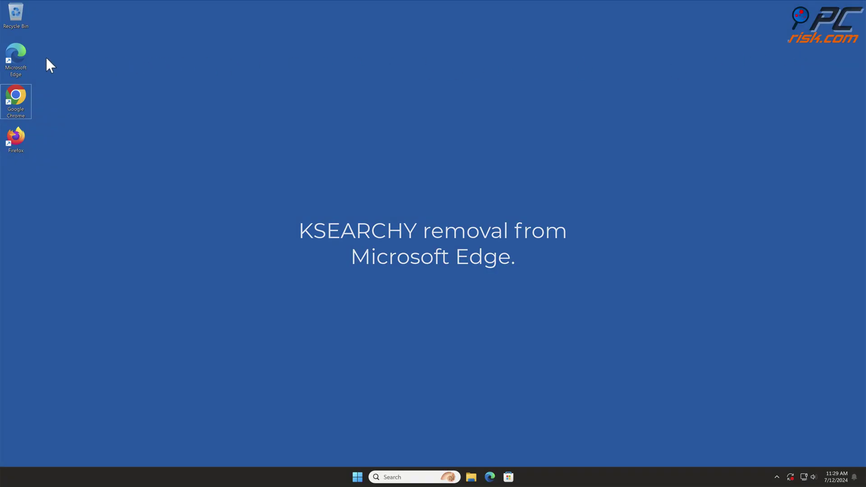
Launch Microsoft Edge and remove the KSEARCHY extension via Manage extensions
double_click(23, 56)
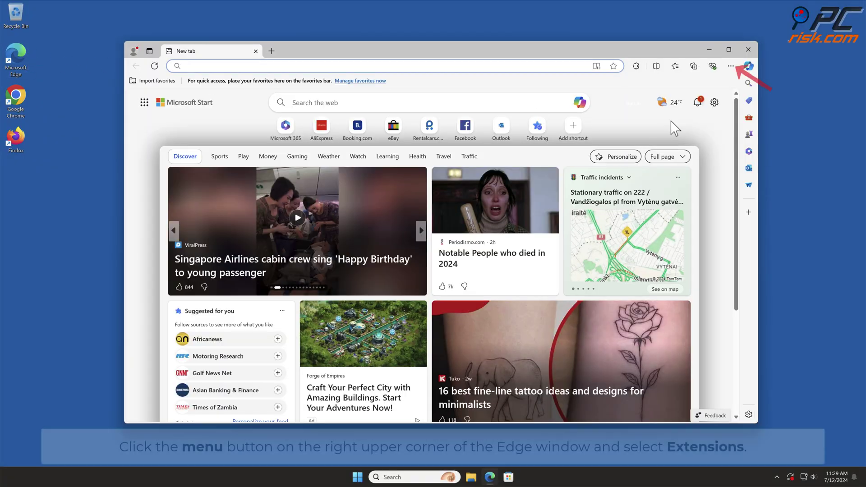
click(731, 66)
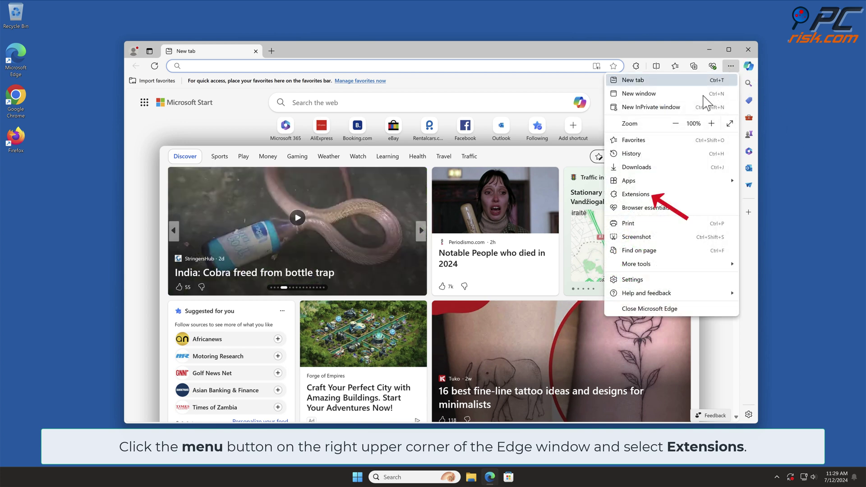
click(650, 195)
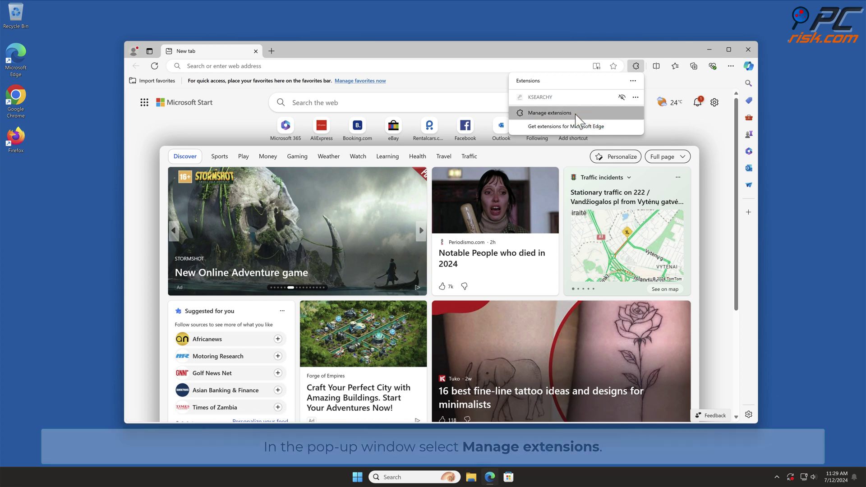
click(578, 114)
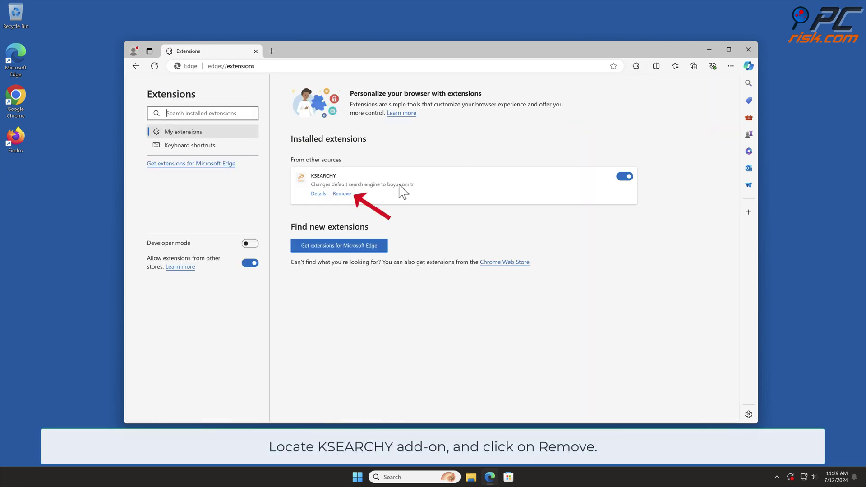
click(343, 194)
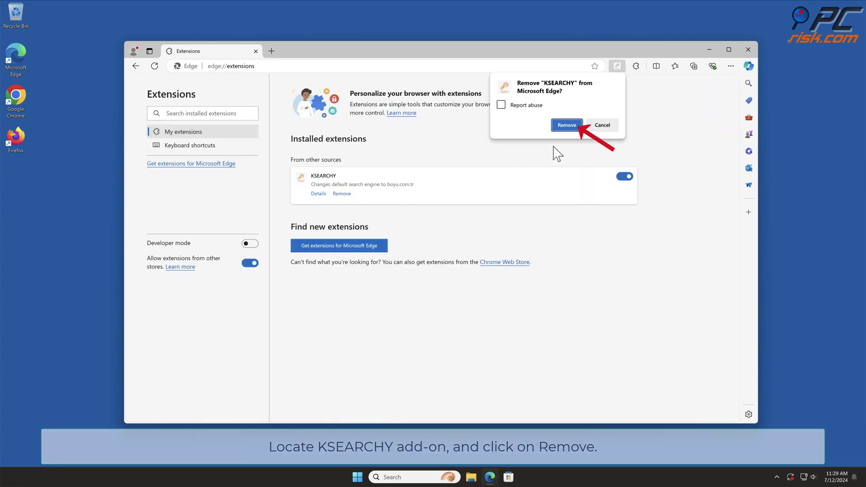
click(567, 125)
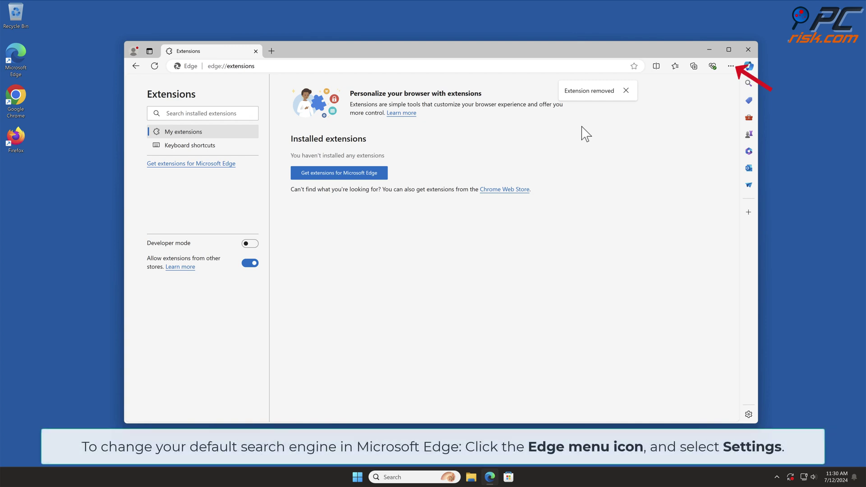
Open Edge Settings > Privacy, search, and services > Address bar and search > Manage search engines
click(730, 66)
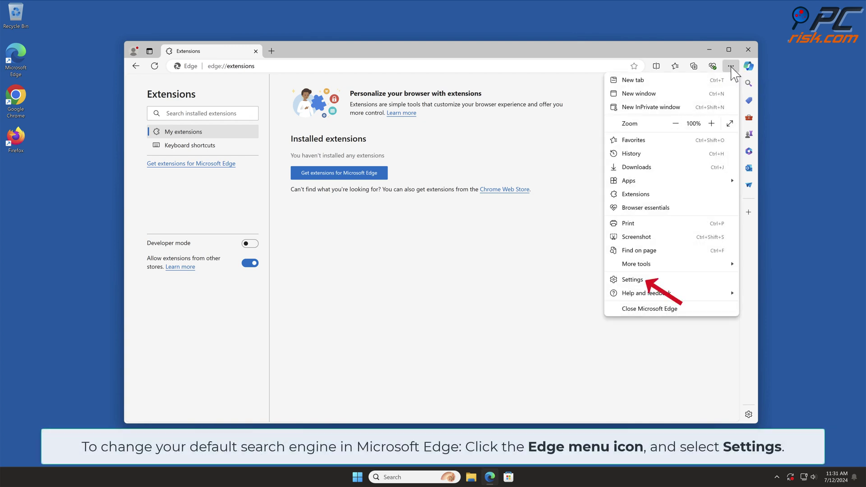
click(652, 280)
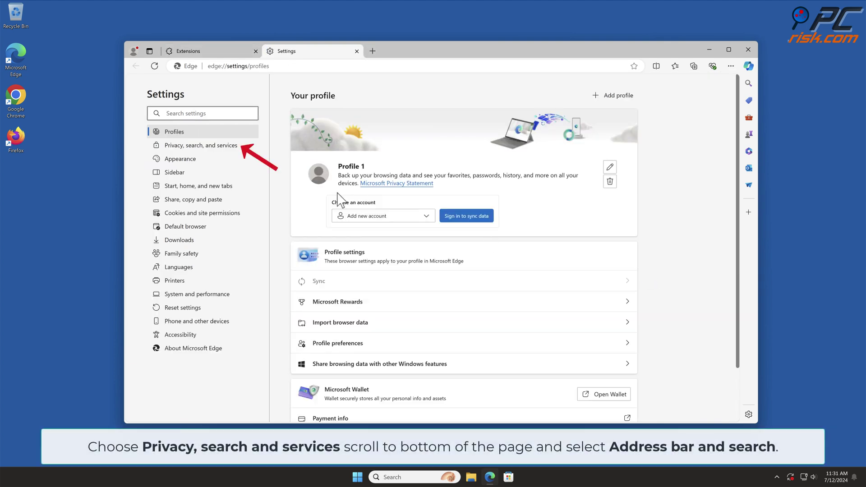
click(233, 146)
drag(736, 115, 739, 391)
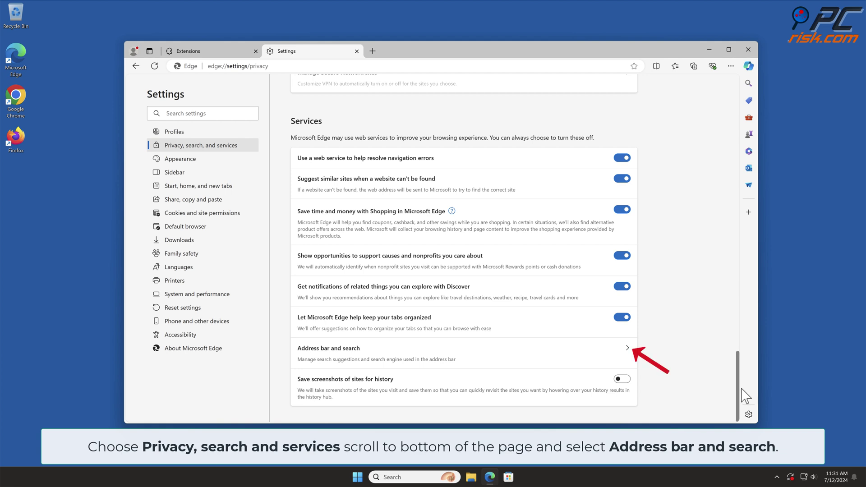
click(631, 351)
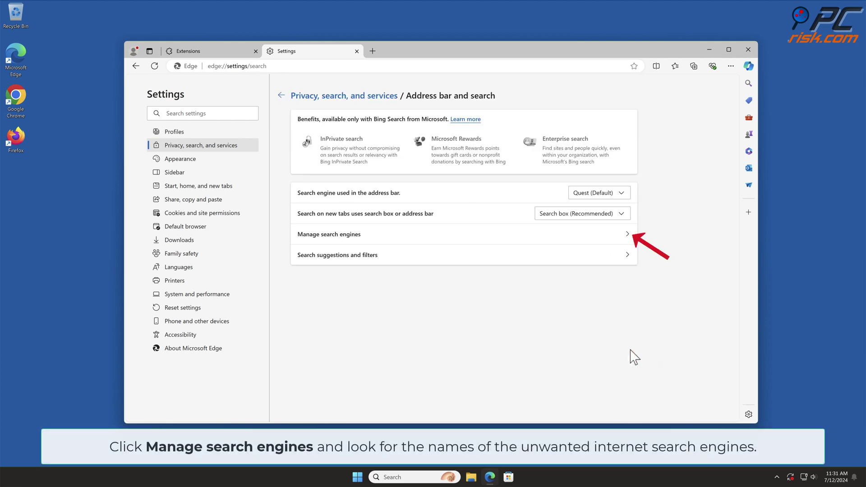
click(627, 240)
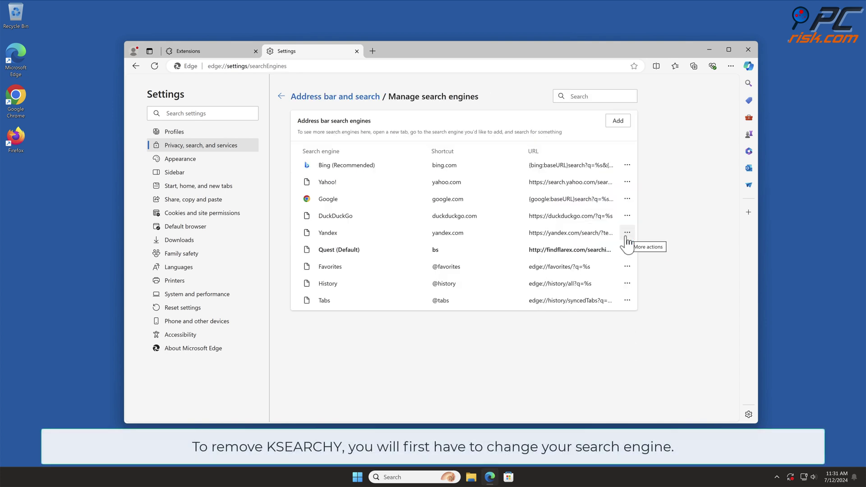
Set Bing as Edge's default search engine and remove the Quest entry
click(627, 250)
click(696, 260)
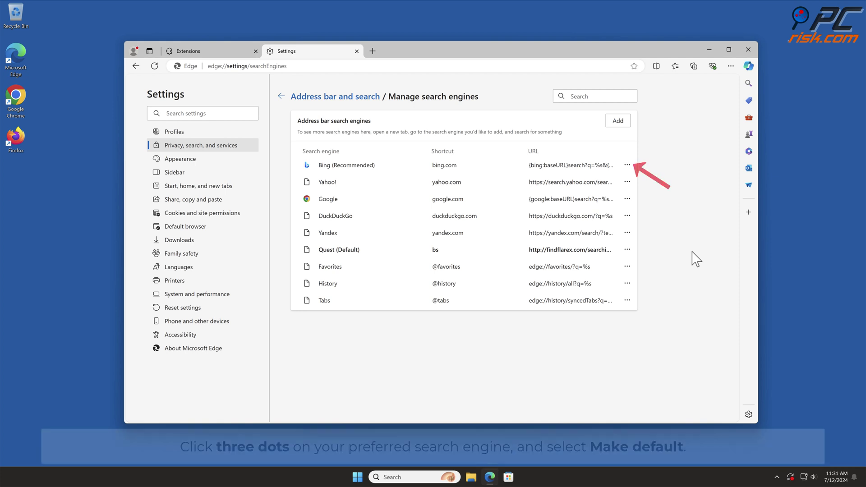
click(627, 165)
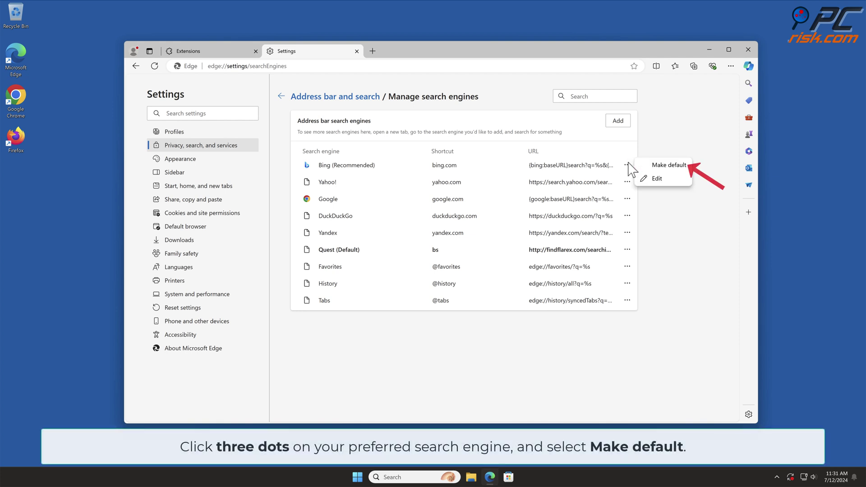
click(682, 166)
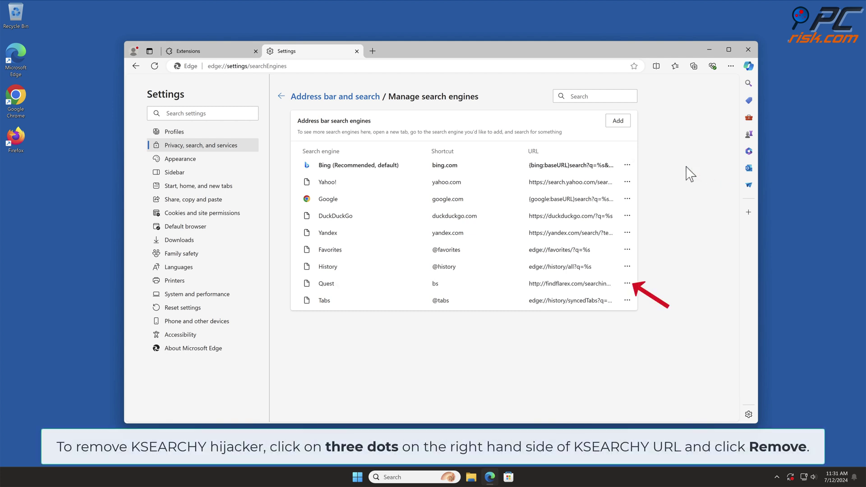
click(627, 283)
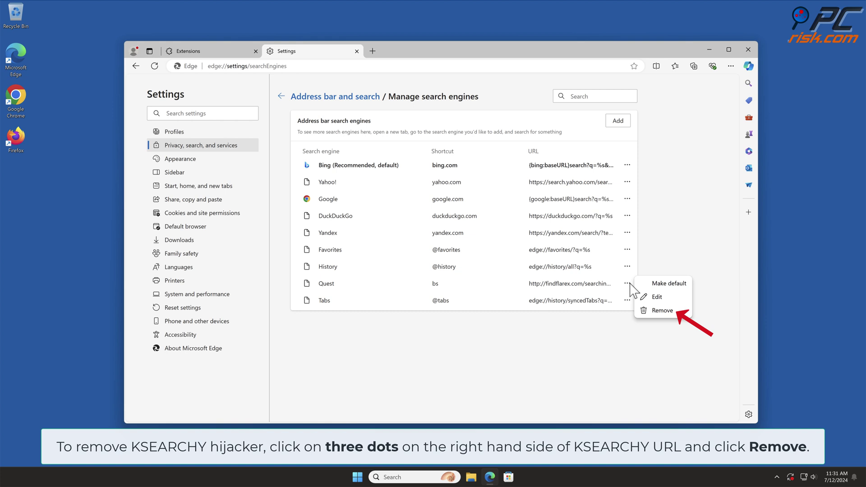
click(669, 312)
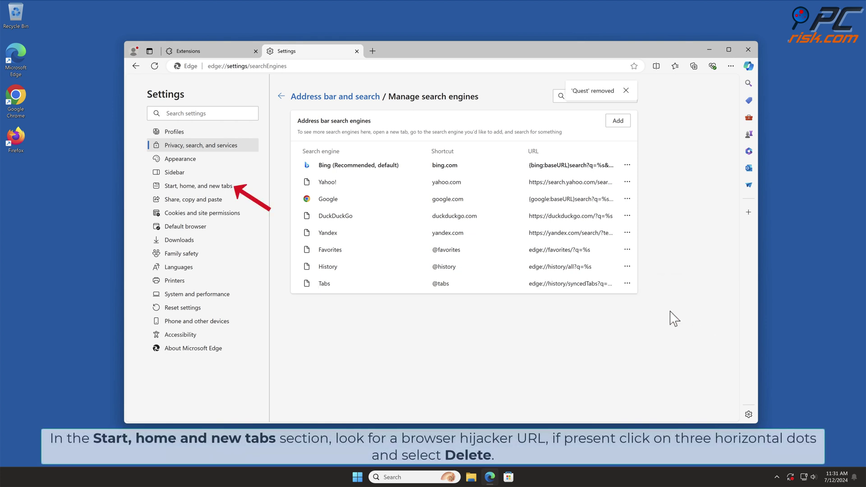
Delete findflarex.com from Edge's startup pages, then close Edge
click(240, 192)
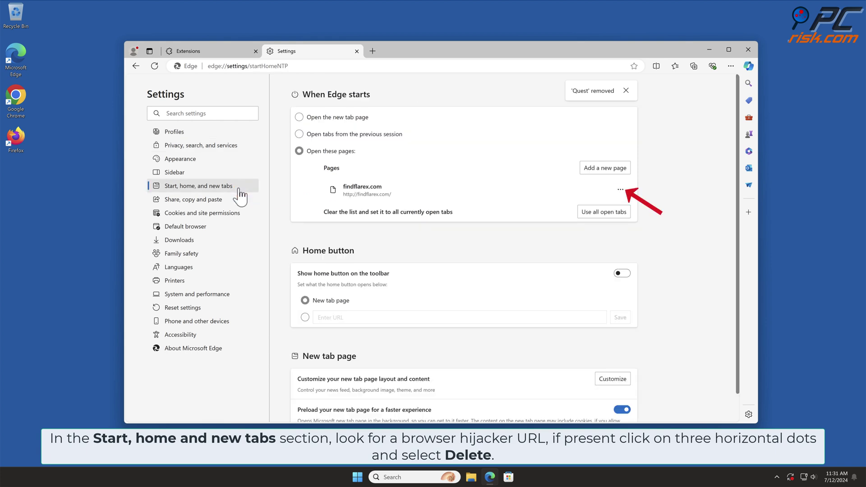
click(621, 190)
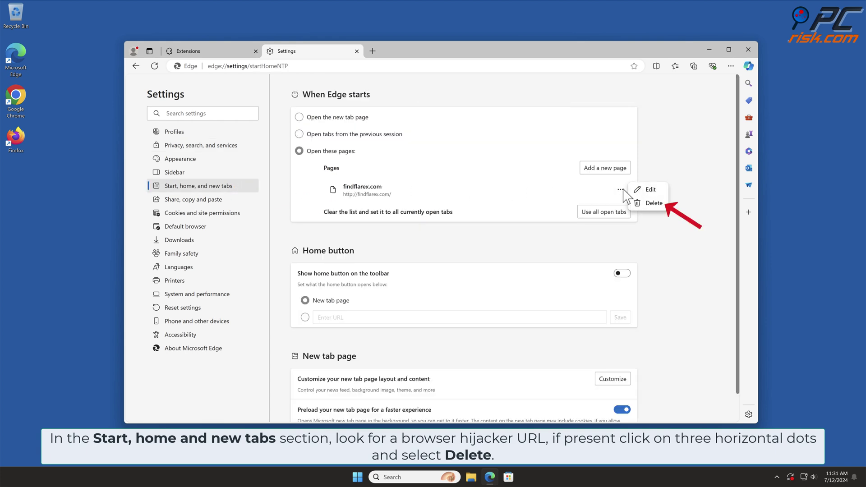
click(658, 204)
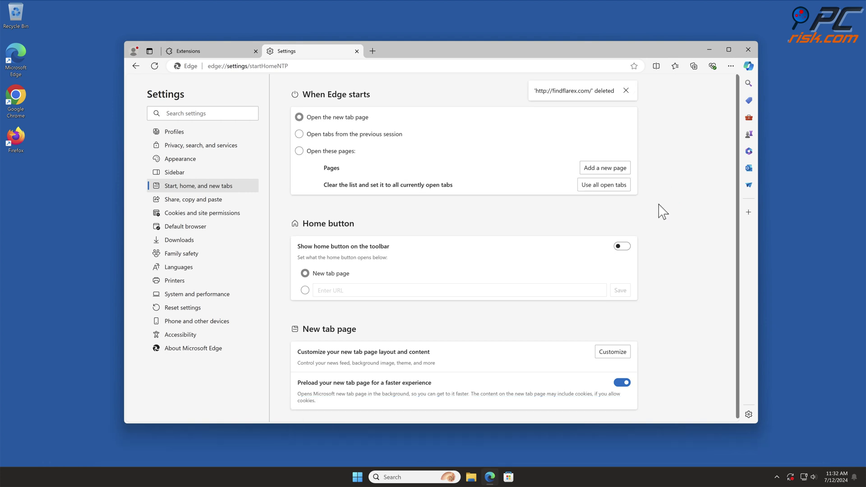
click(748, 49)
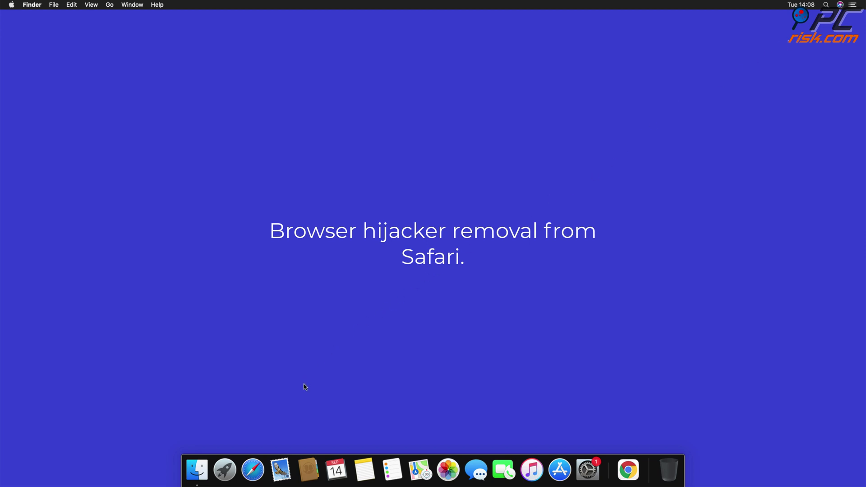
Launch Safari and open the Extensions pane of its Preferences
click(254, 468)
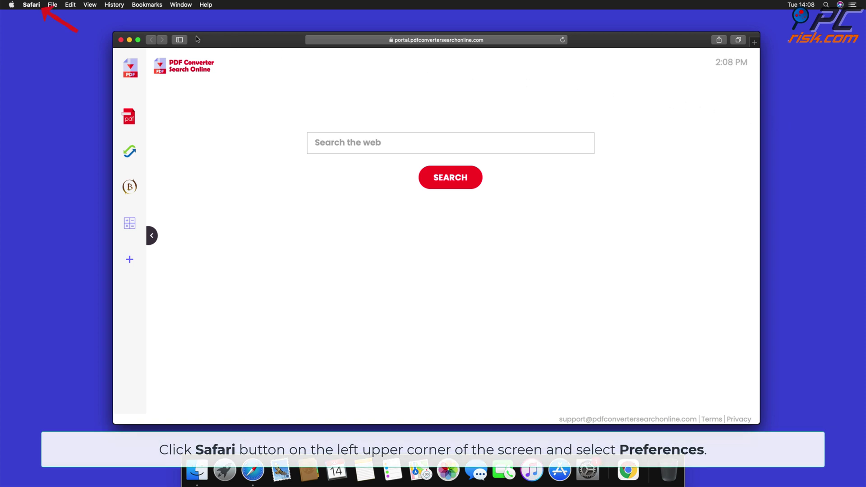
click(31, 5)
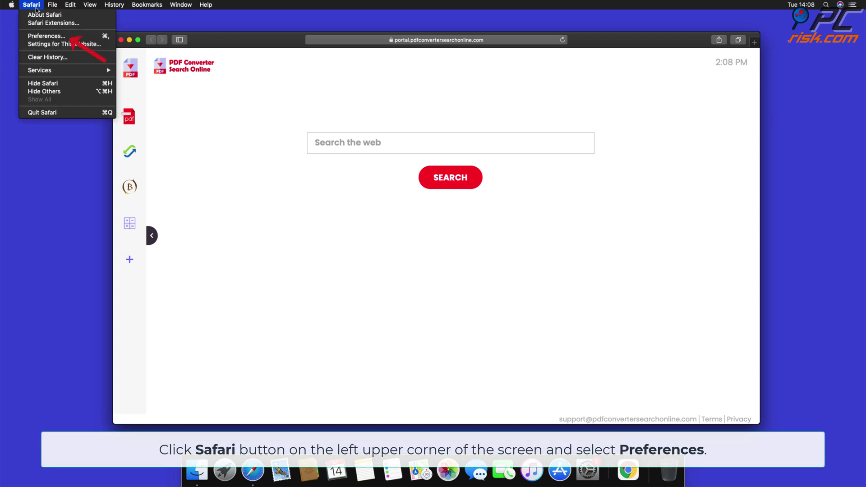
click(46, 36)
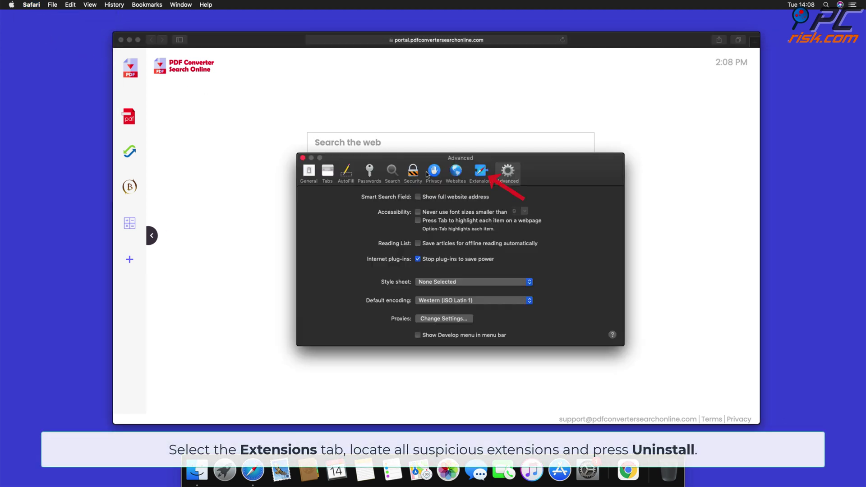
click(476, 178)
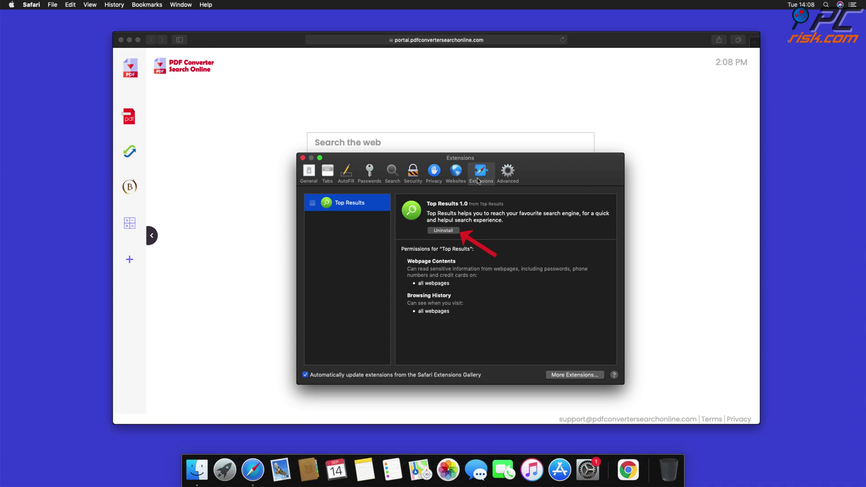
Uninstall Top Results by revealing its app in Finder and dragging it to the Trash
click(452, 230)
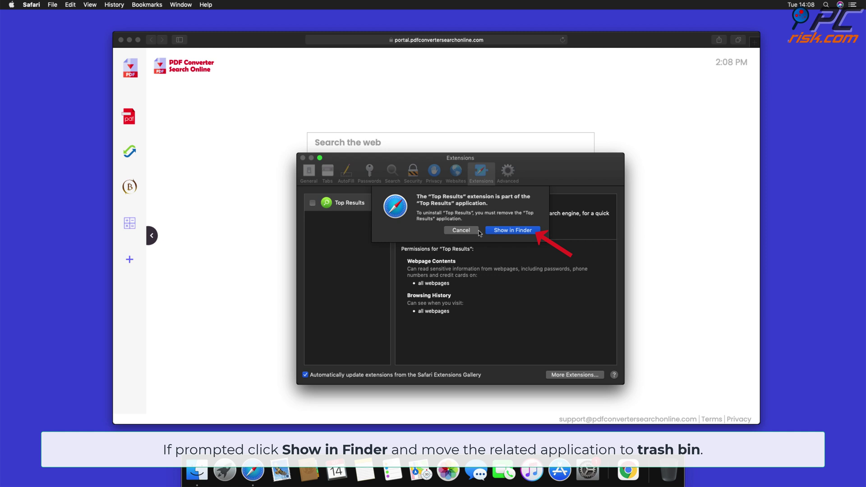
click(513, 230)
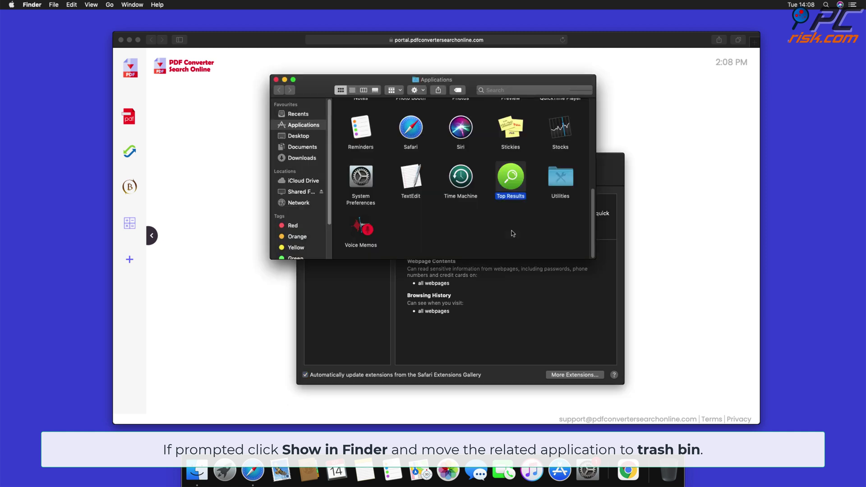
drag(511, 176, 672, 473)
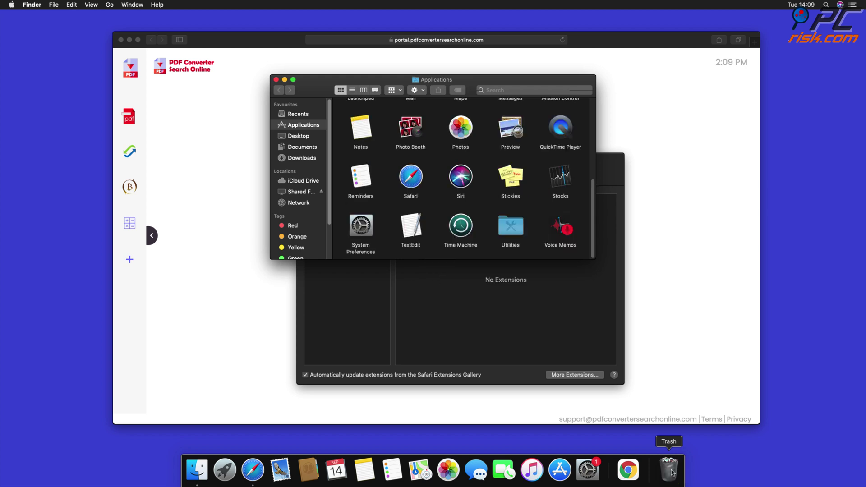
Close Finder and choose Google as Safari's search engine in Search preferences
click(276, 80)
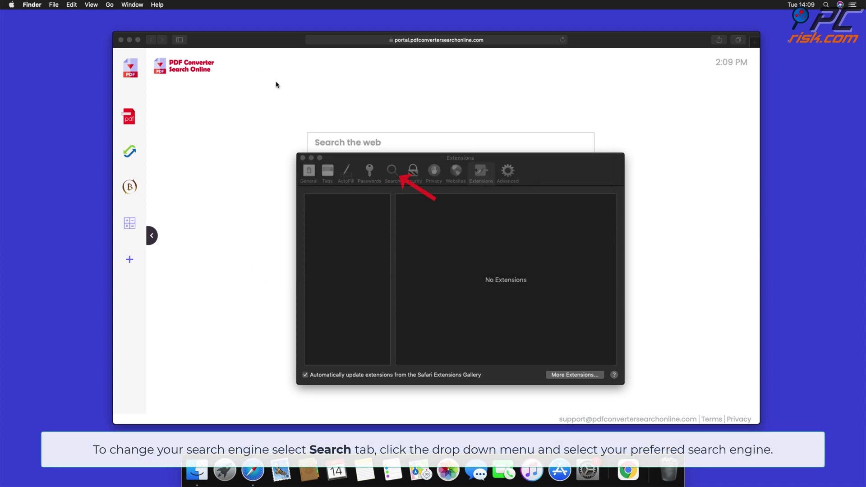
click(390, 173)
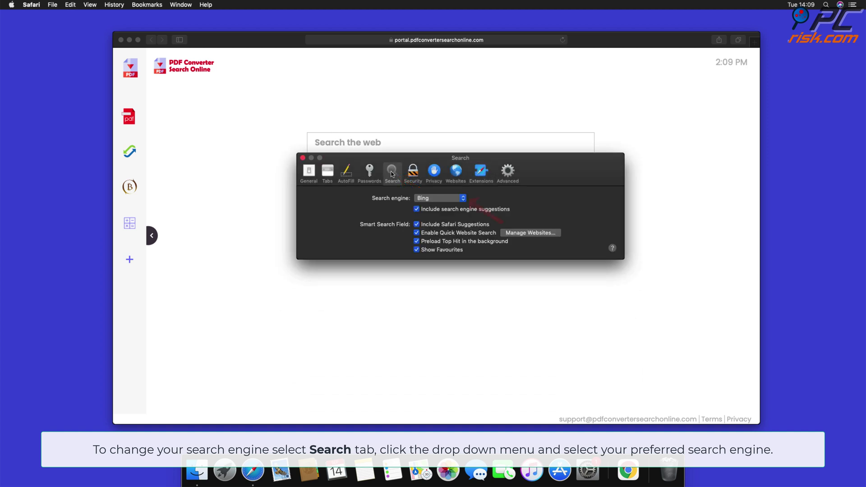
click(463, 199)
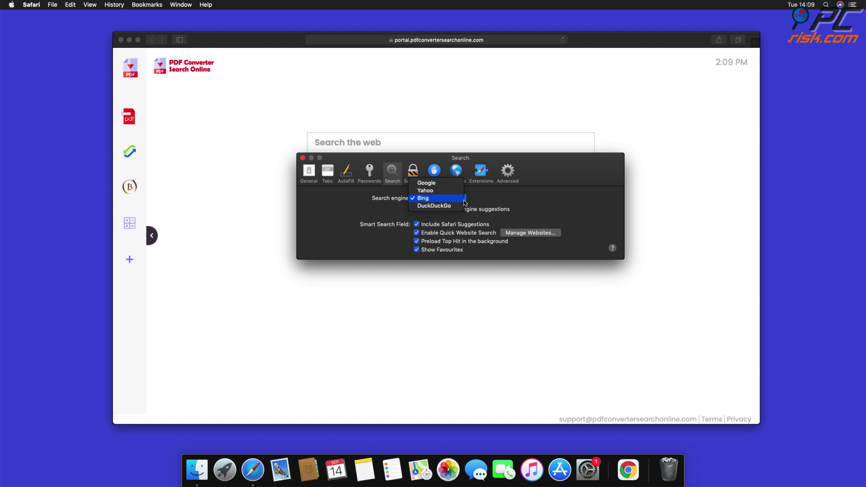
click(434, 183)
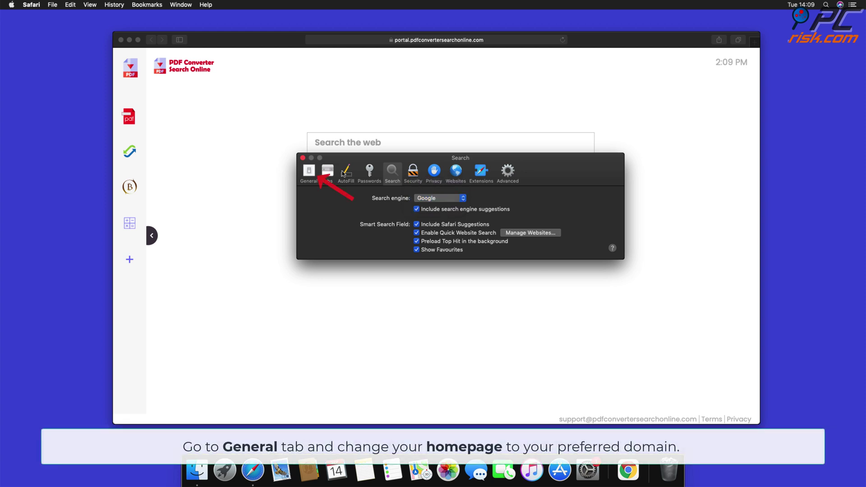
click(309, 172)
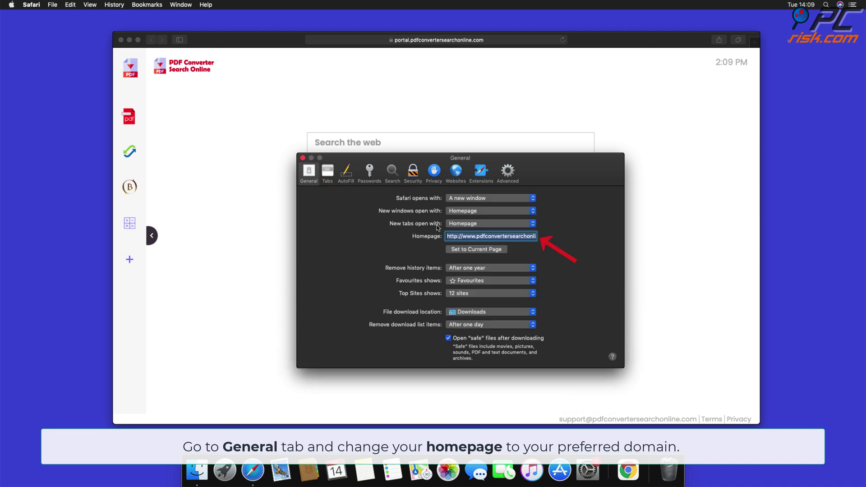
click(456, 236)
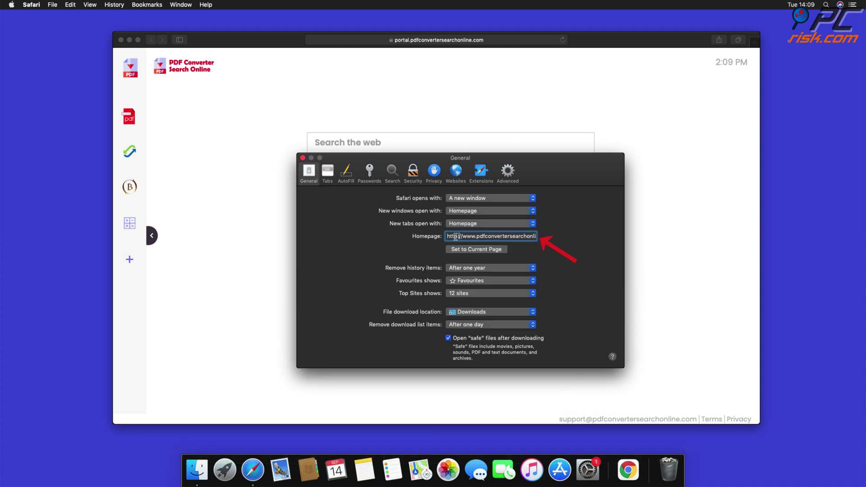
drag(448, 236, 595, 249)
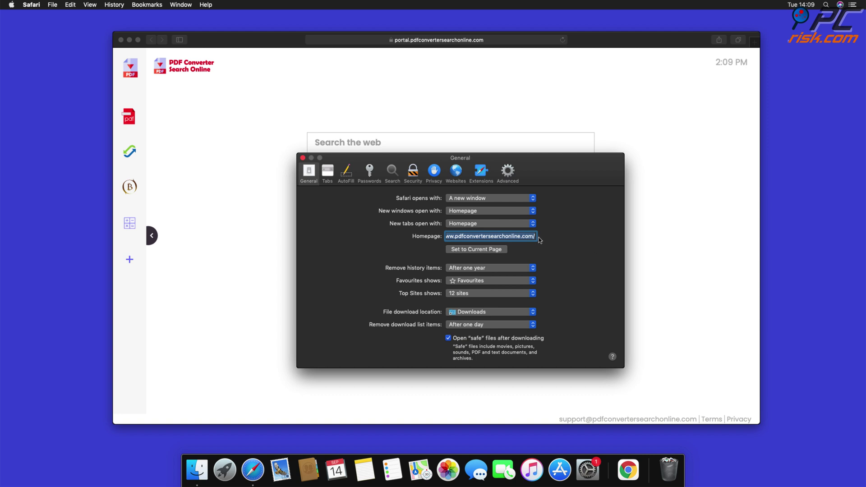
key(BackSpace)
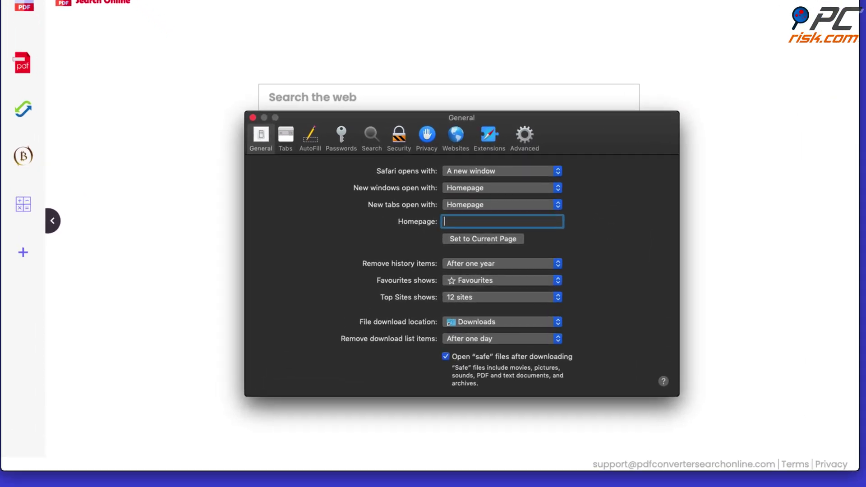
text(www)
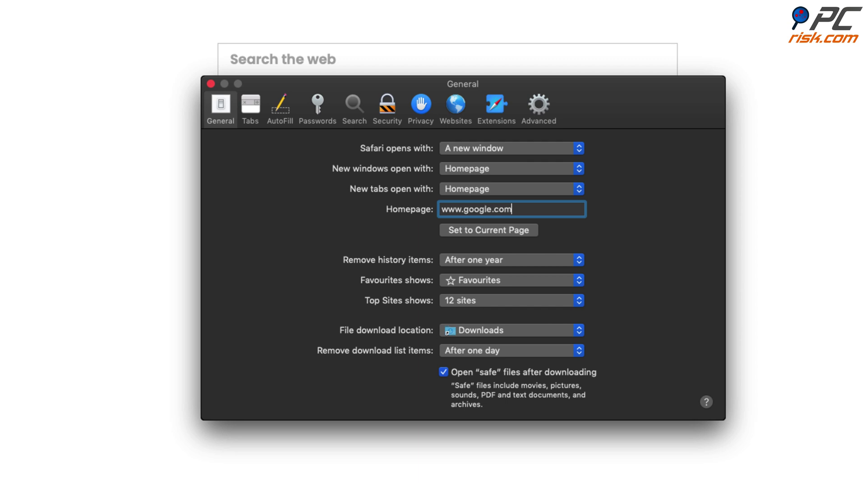
text(.google.com)
key(Return)
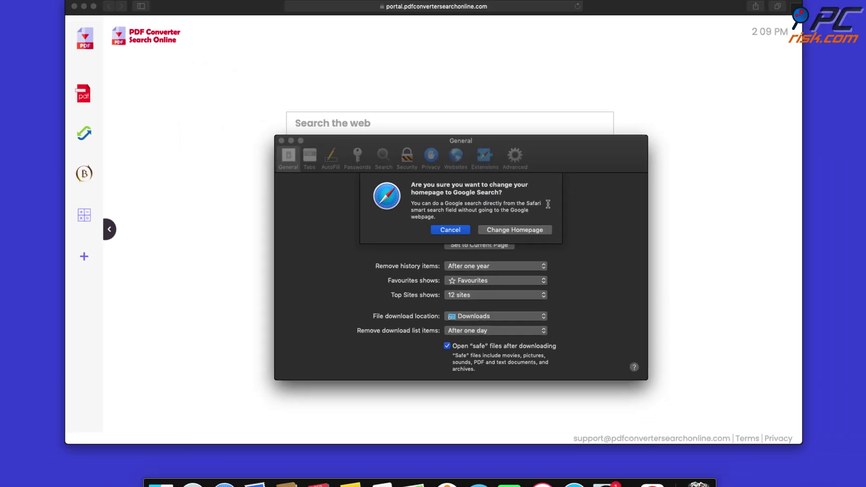
click(533, 230)
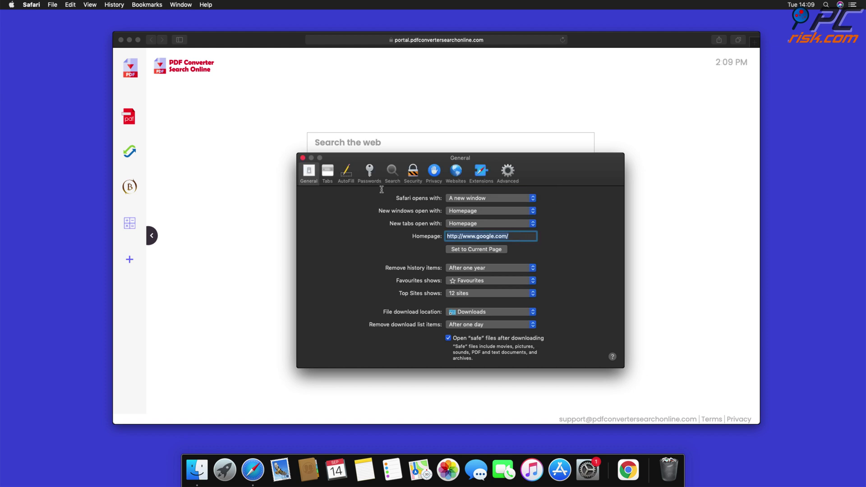
click(302, 158)
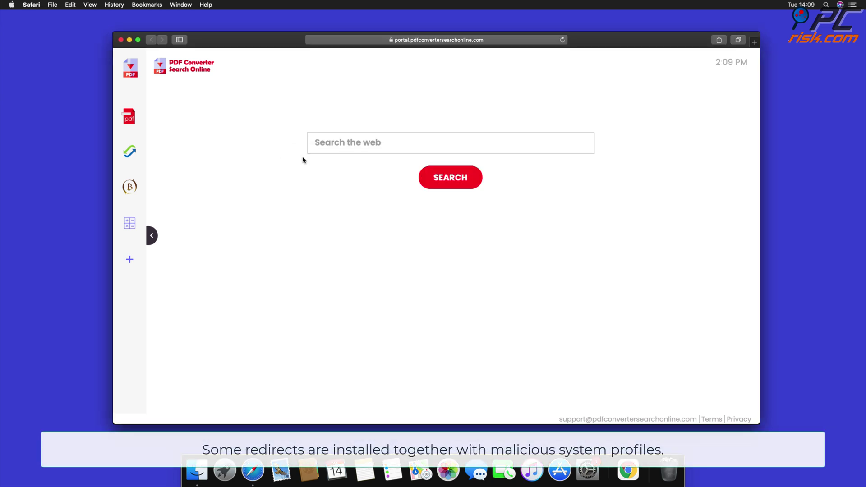
Close Safari, open System Preferences, and remove the user TEST PROFILE
click(120, 39)
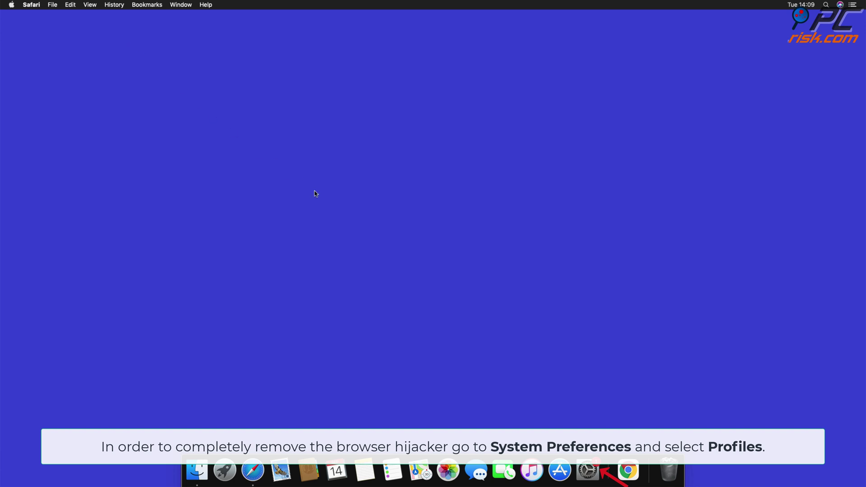
click(586, 472)
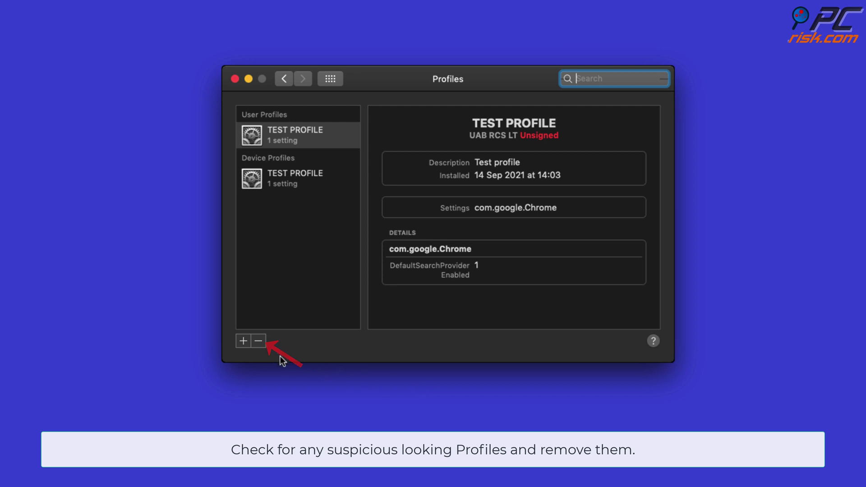
click(258, 341)
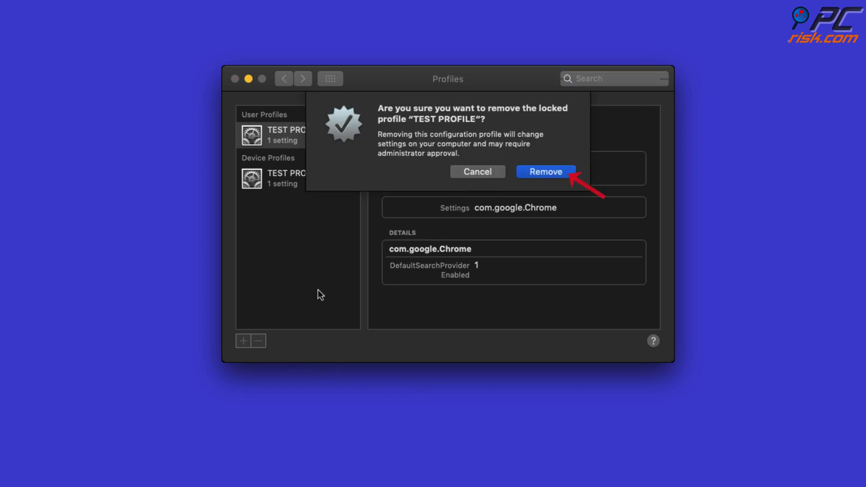
click(554, 175)
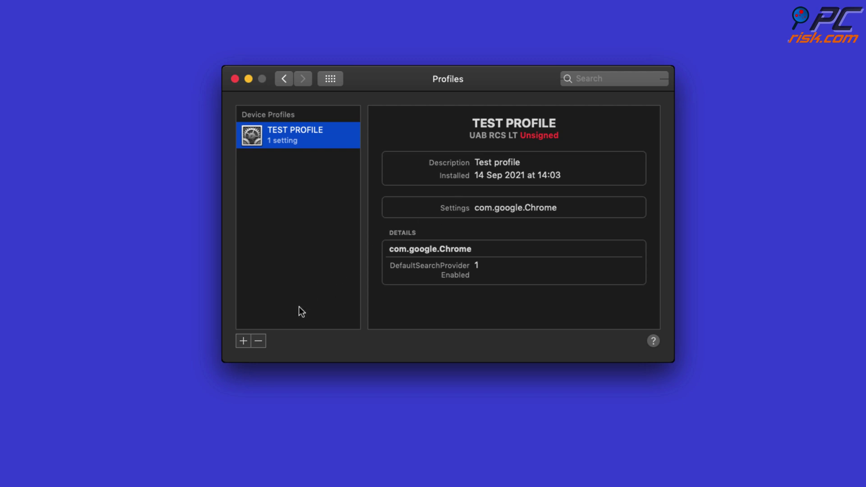
Remove the device TEST PROFILE and quit System Preferences
click(263, 341)
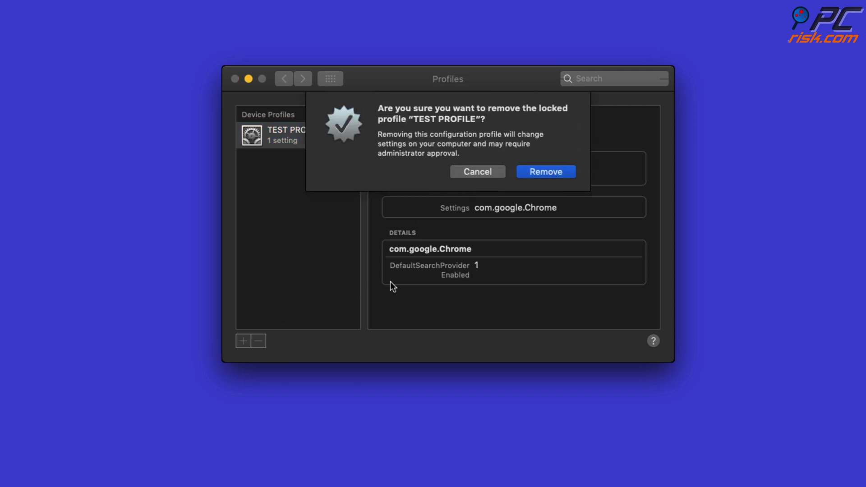
click(540, 173)
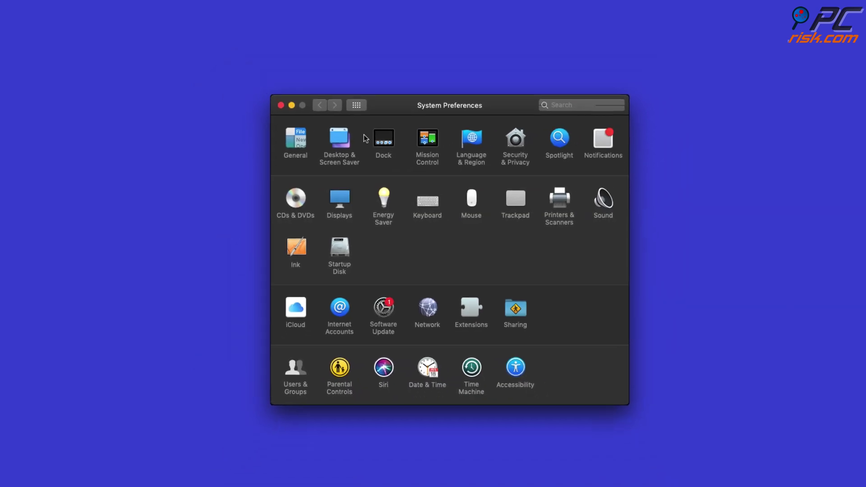
key(super+q)
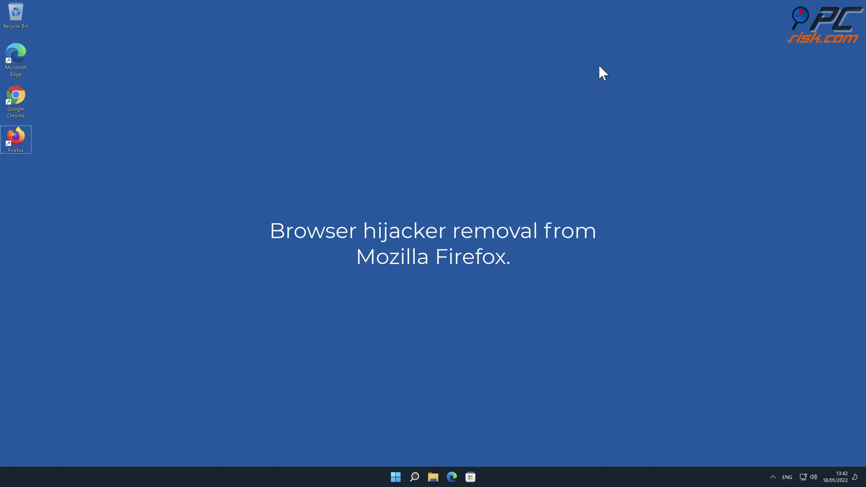
Launch Firefox from the desktop and open Add-ons and themes from its menu
double_click(16, 139)
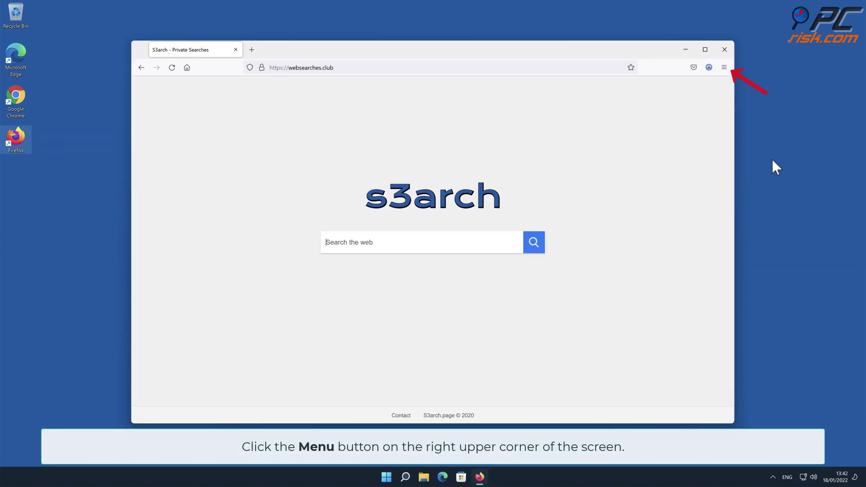
click(724, 67)
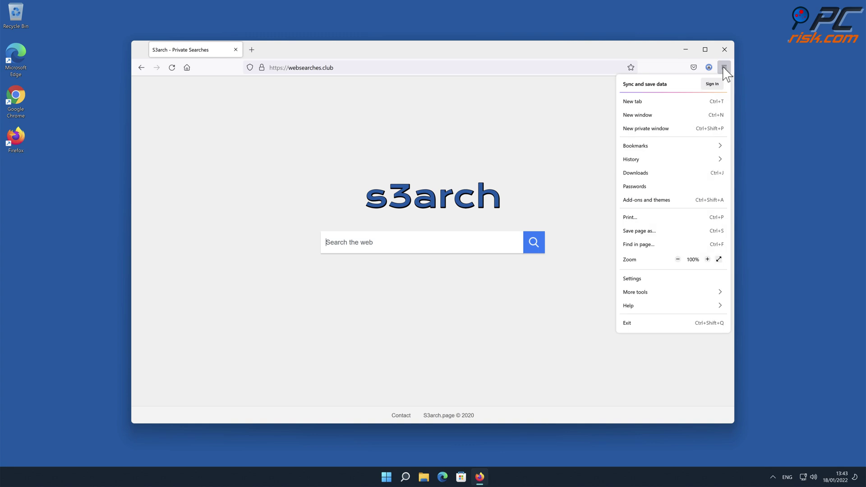
click(682, 200)
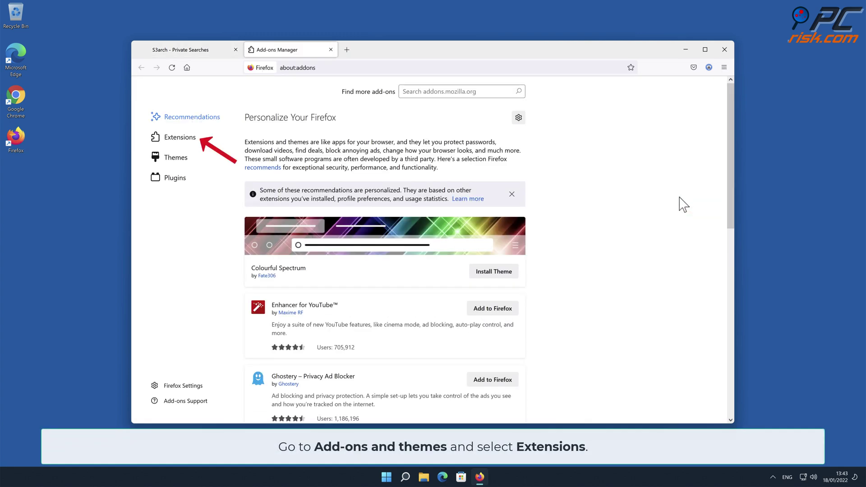
Remove the Safe Browsing extension from Firefox's Extensions list
click(195, 144)
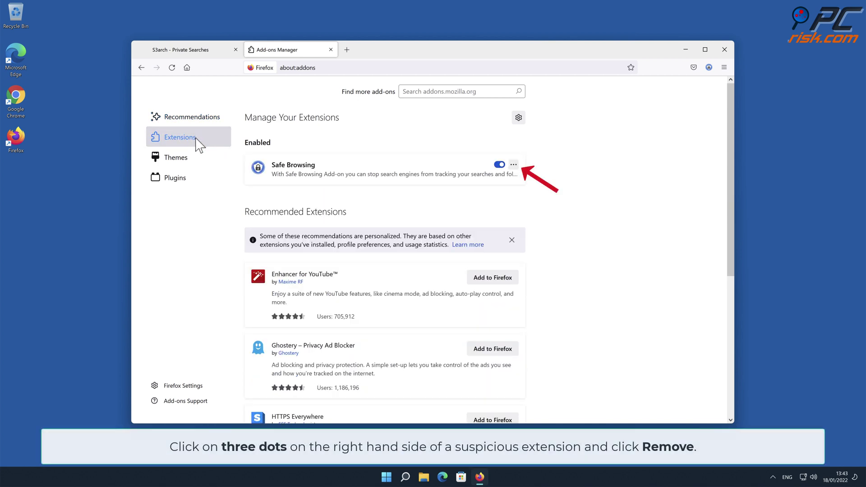
click(513, 165)
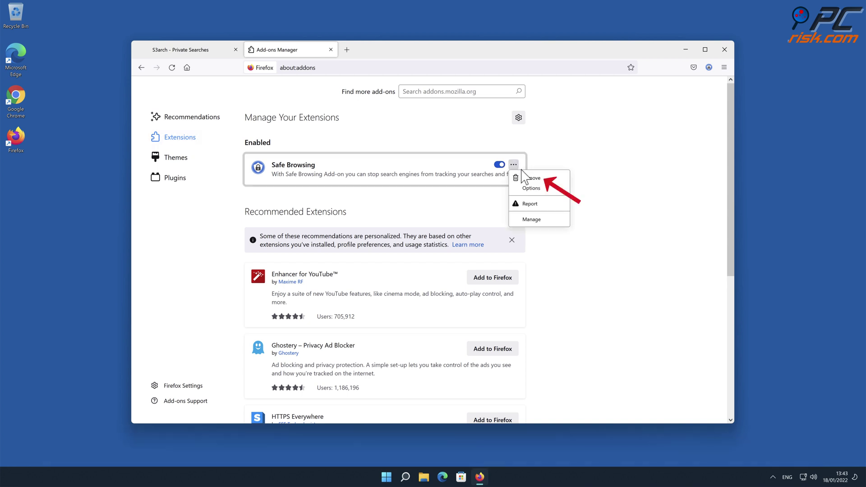
click(528, 178)
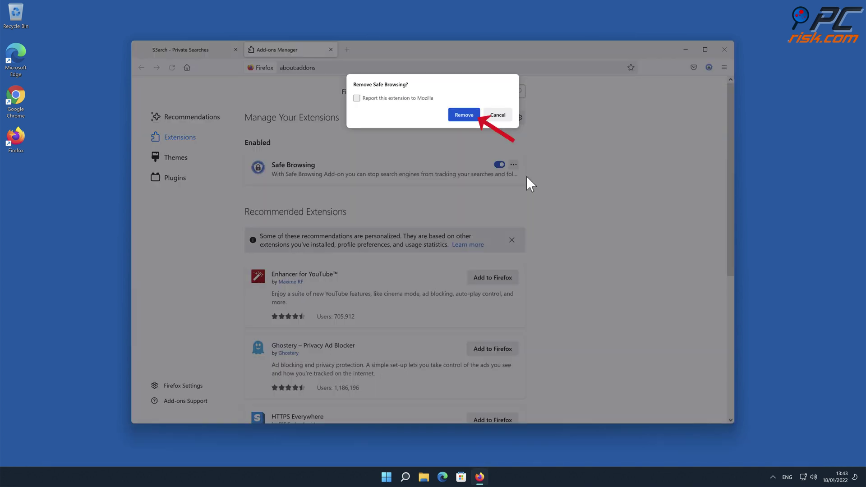
click(468, 116)
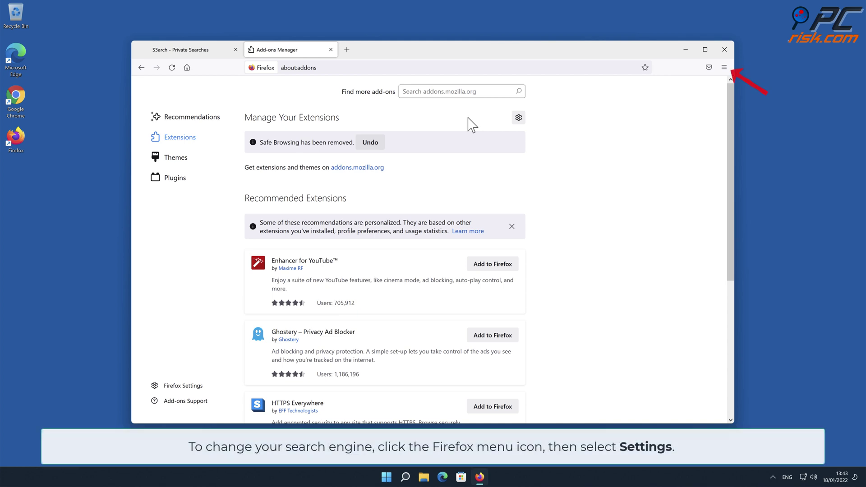
In Firefox Settings > Search, change the default search engine from Amazon.com to Google
click(724, 67)
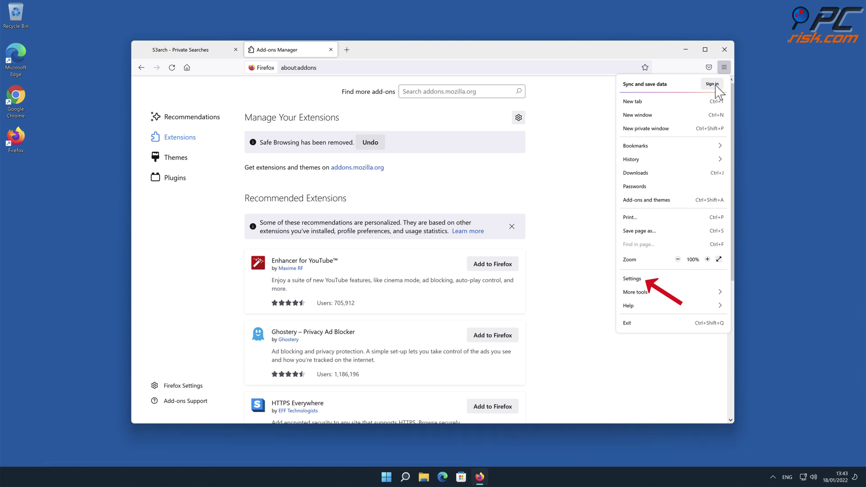
click(641, 279)
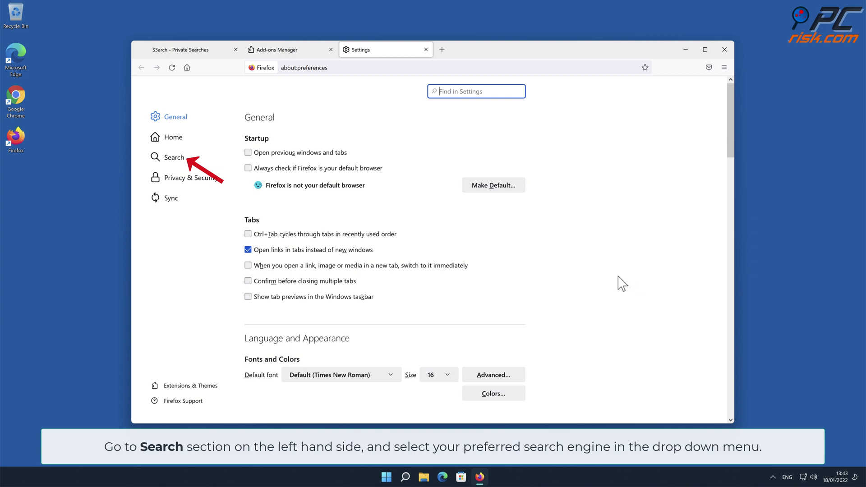
click(174, 160)
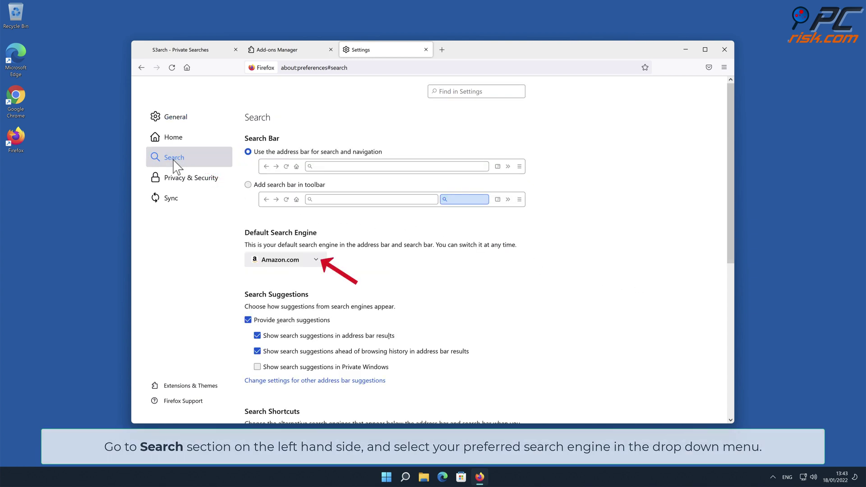
click(316, 261)
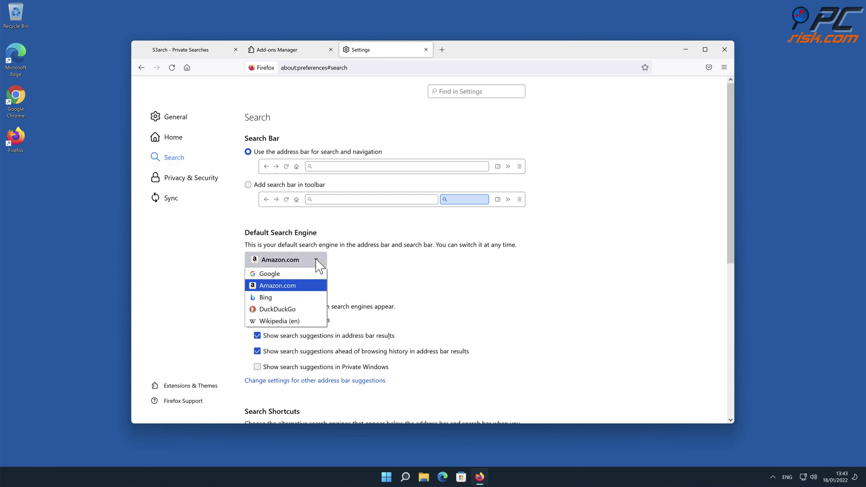
click(294, 274)
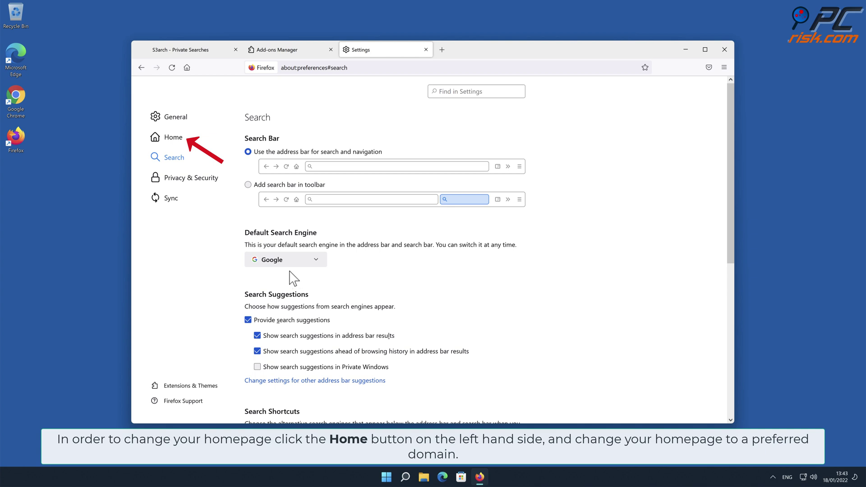
click(174, 140)
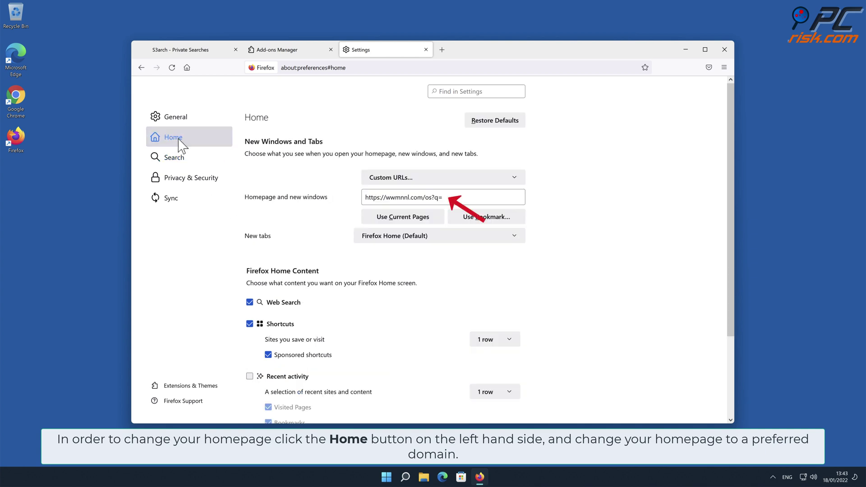
drag(441, 196, 359, 198)
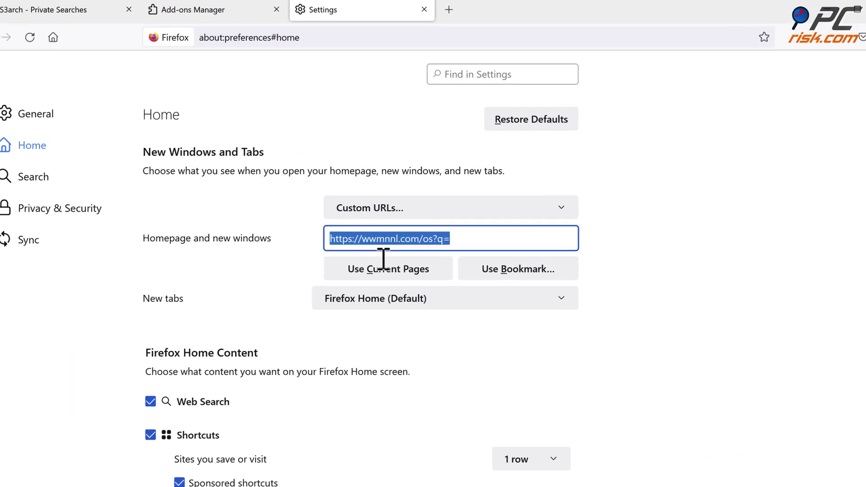
text(www.google.com)
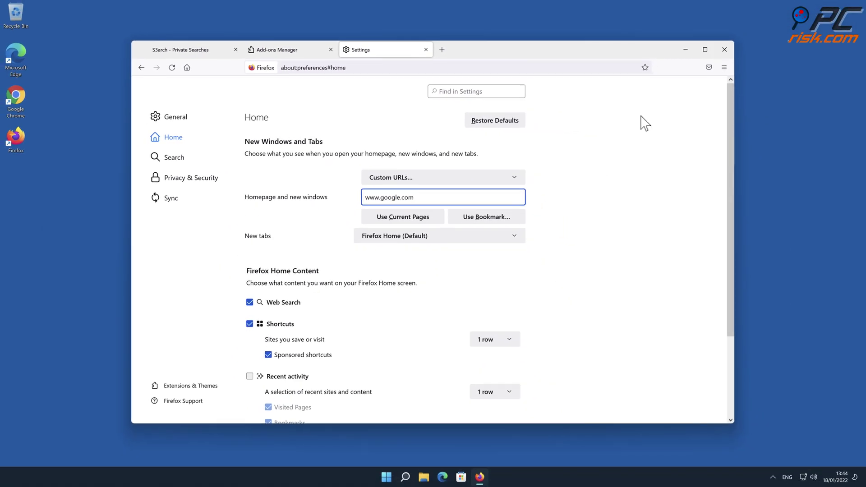
click(723, 49)
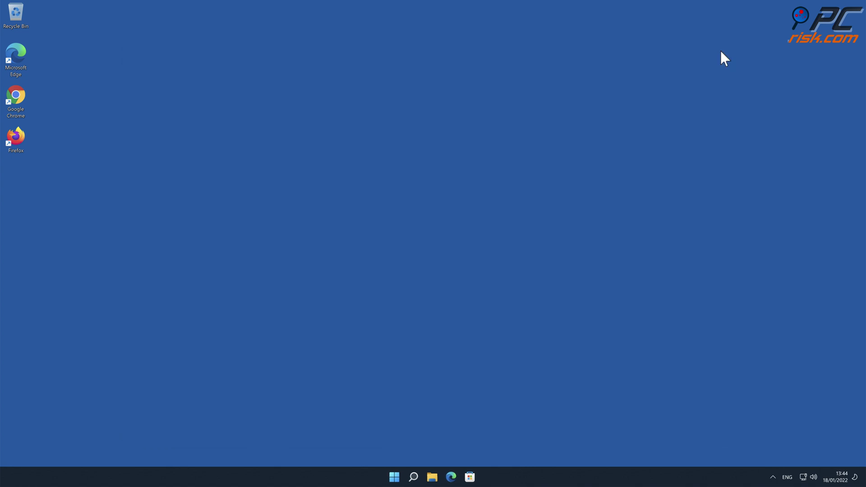